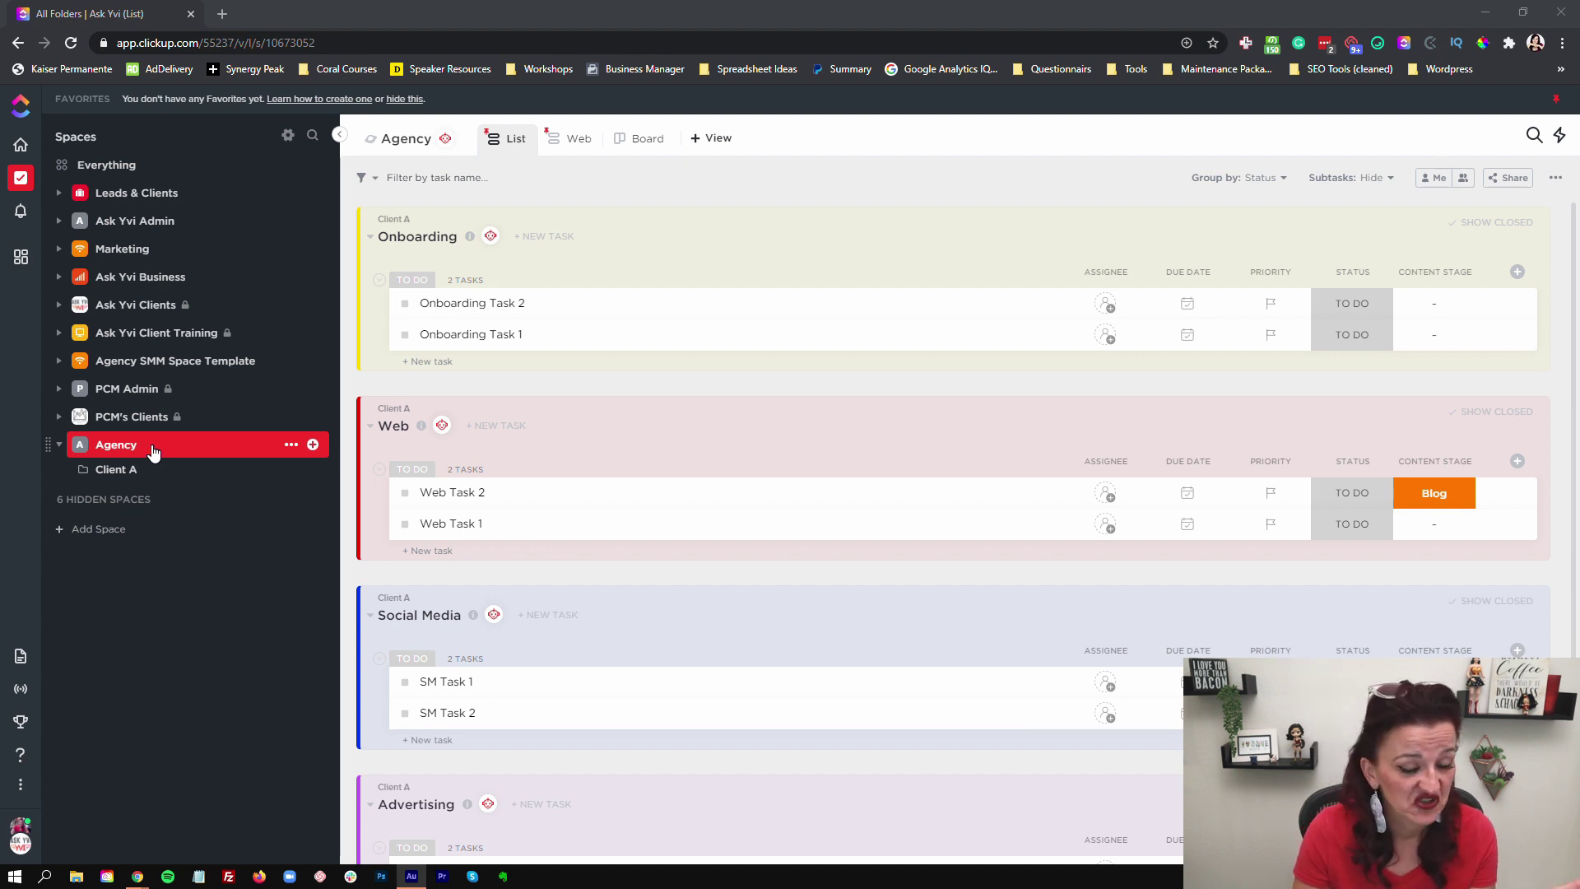
- Switch to the Web view, look over the Client A folder's lists, then return to Agency's views
{"action": "left_click", "coordinate": [104, 470]}
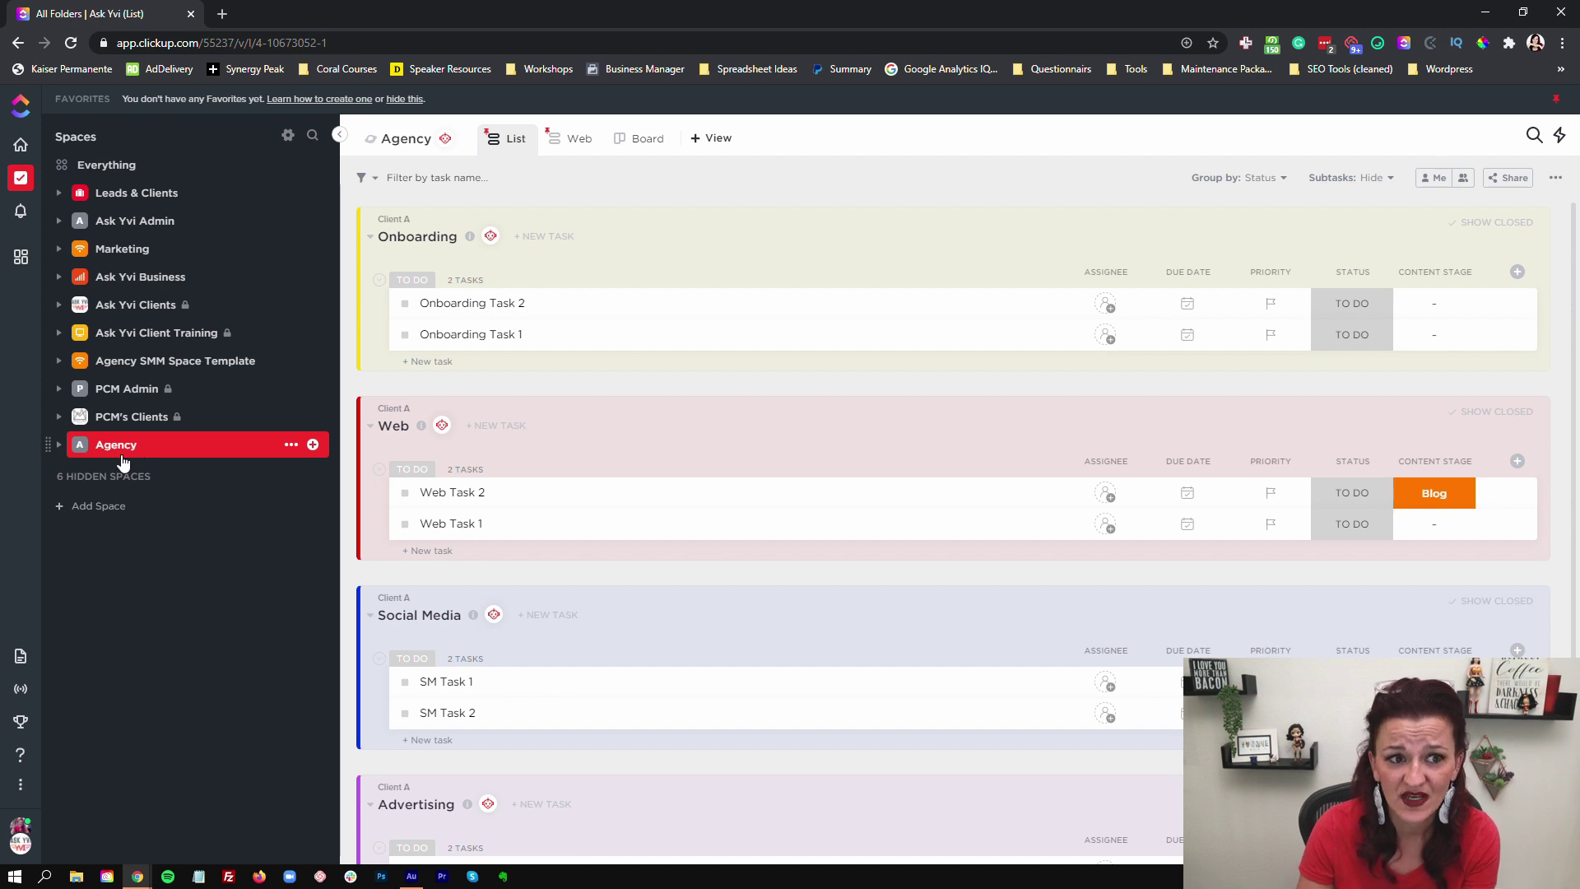
{"action": "left_click", "coordinate": [579, 140]}
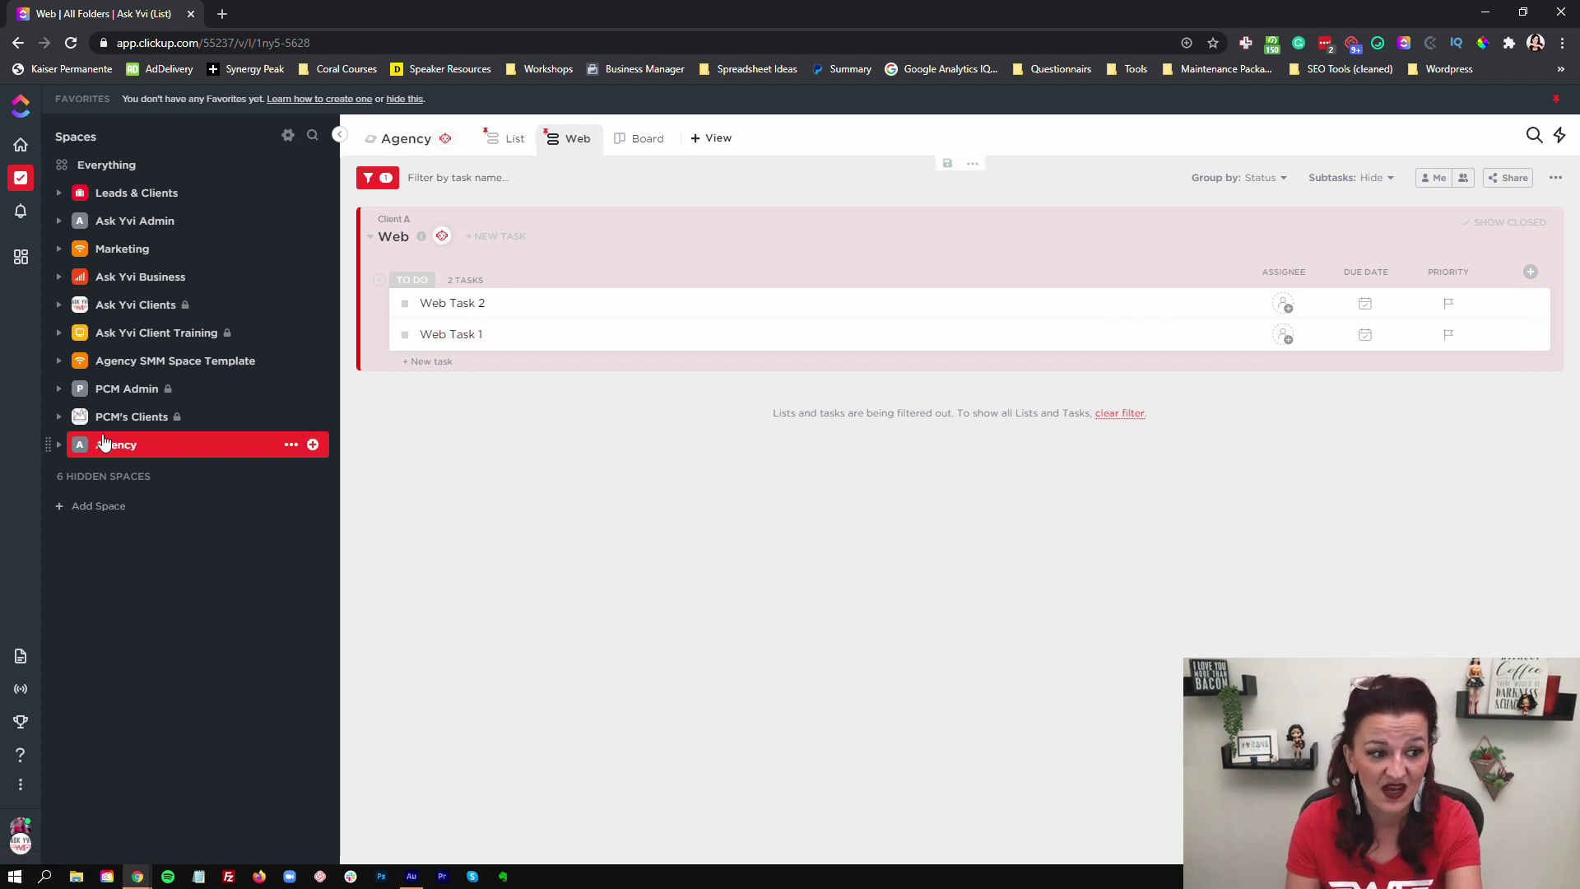
{"action": "left_click", "coordinate": [59, 445]}
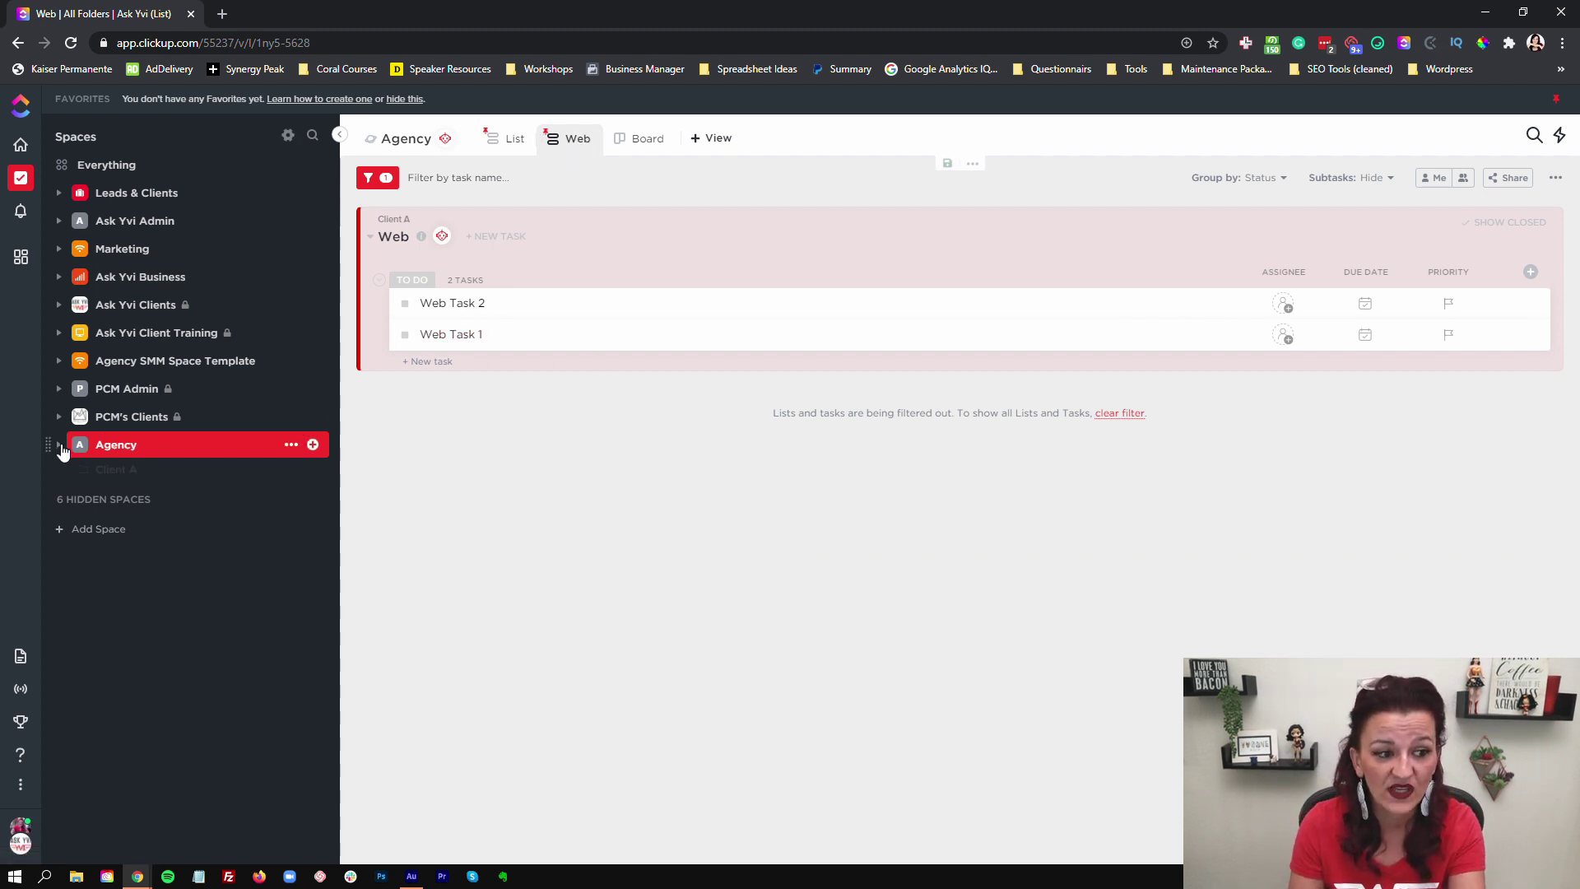
{"action": "left_click", "coordinate": [130, 471]}
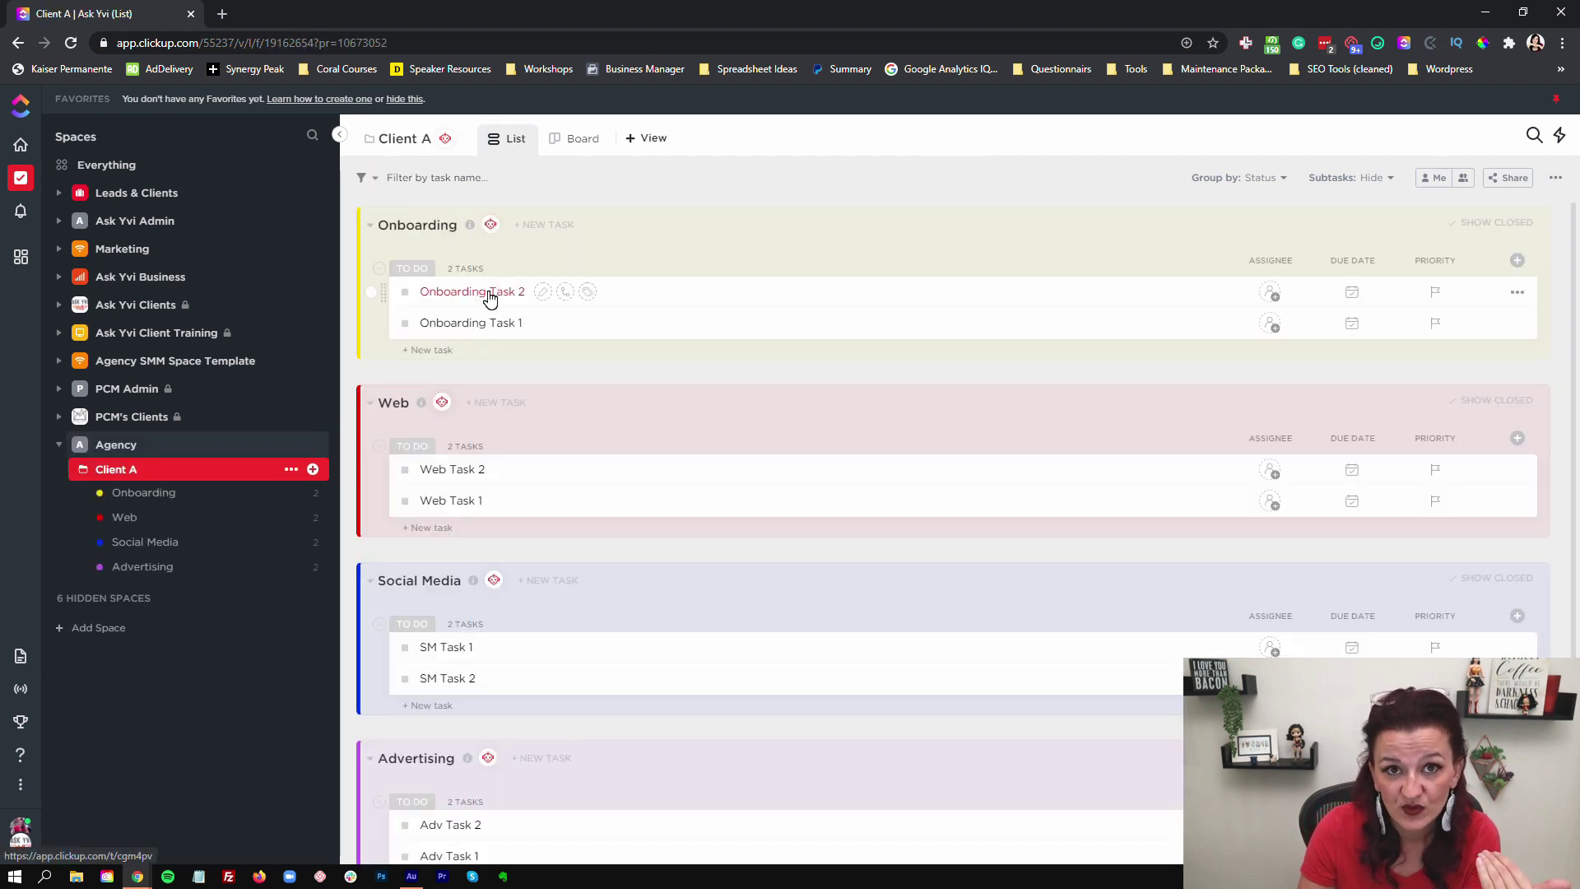
{"action": "scroll", "coordinate": [439, 332], "scroll_direction": "down", "scroll_amount": 2}
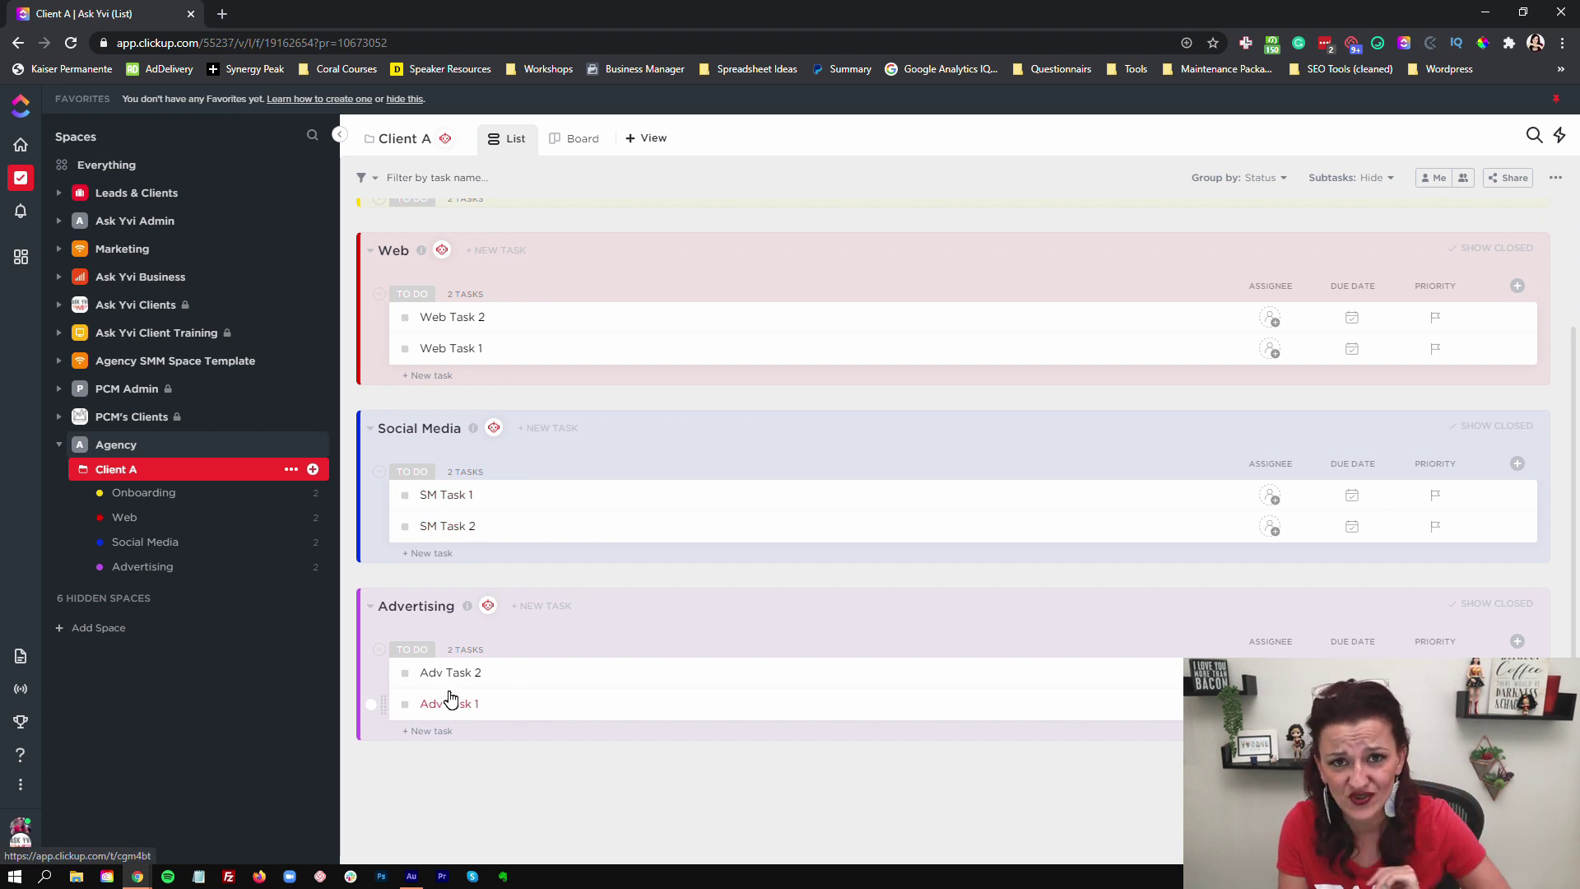
{"action": "left_click", "coordinate": [115, 444]}
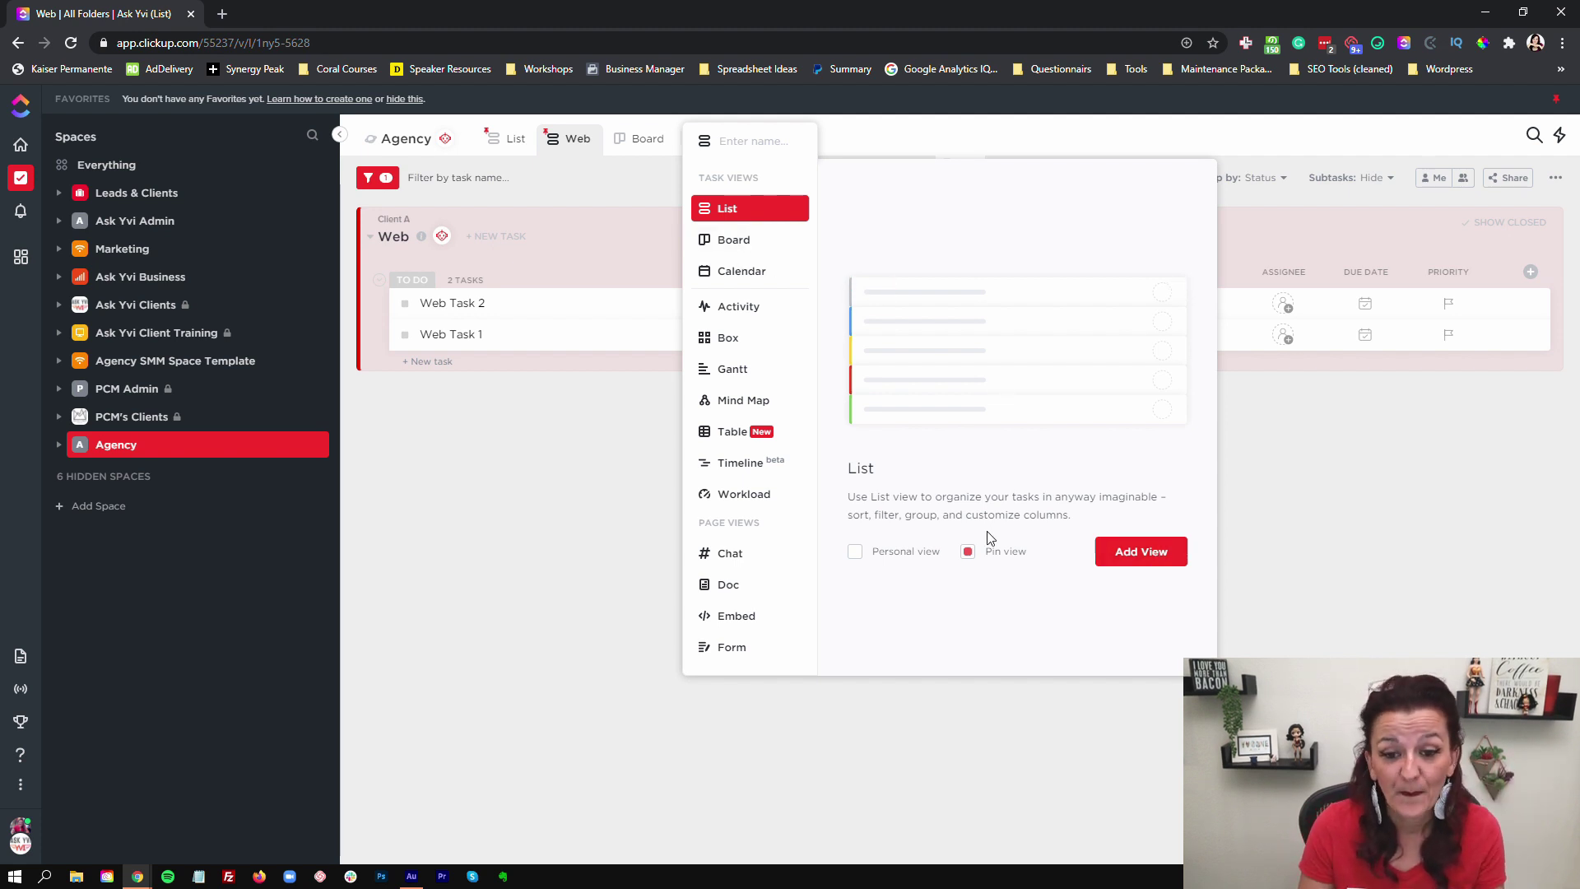
- Create the pinned List view in the Agency space and rename it SM
{"action": "left_click", "coordinate": [1150, 562]}
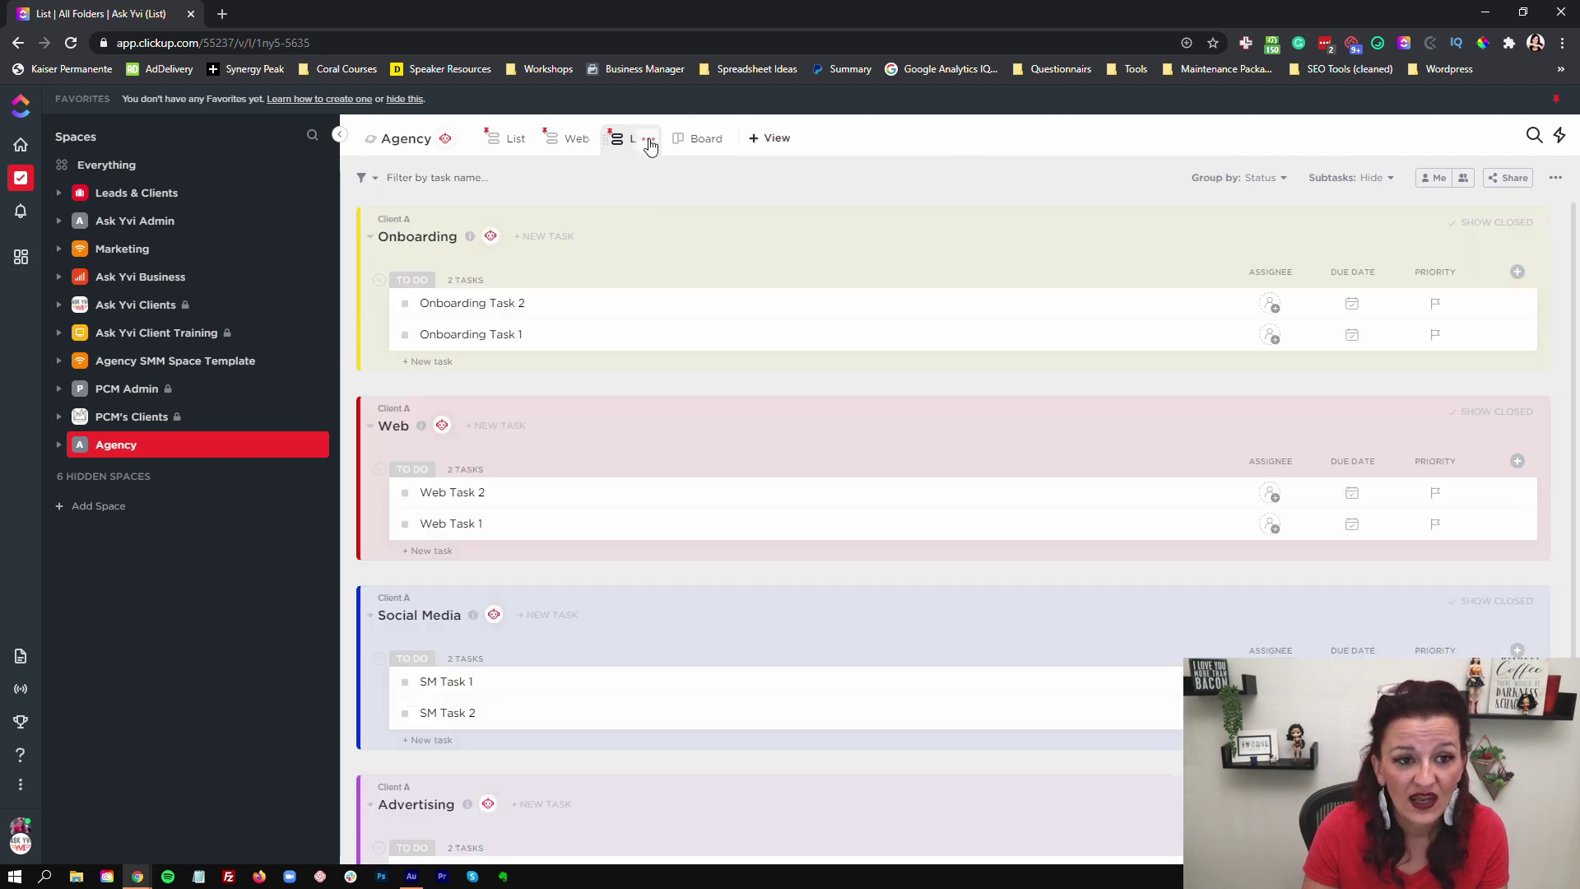
{"action": "left_click", "coordinate": [649, 142]}
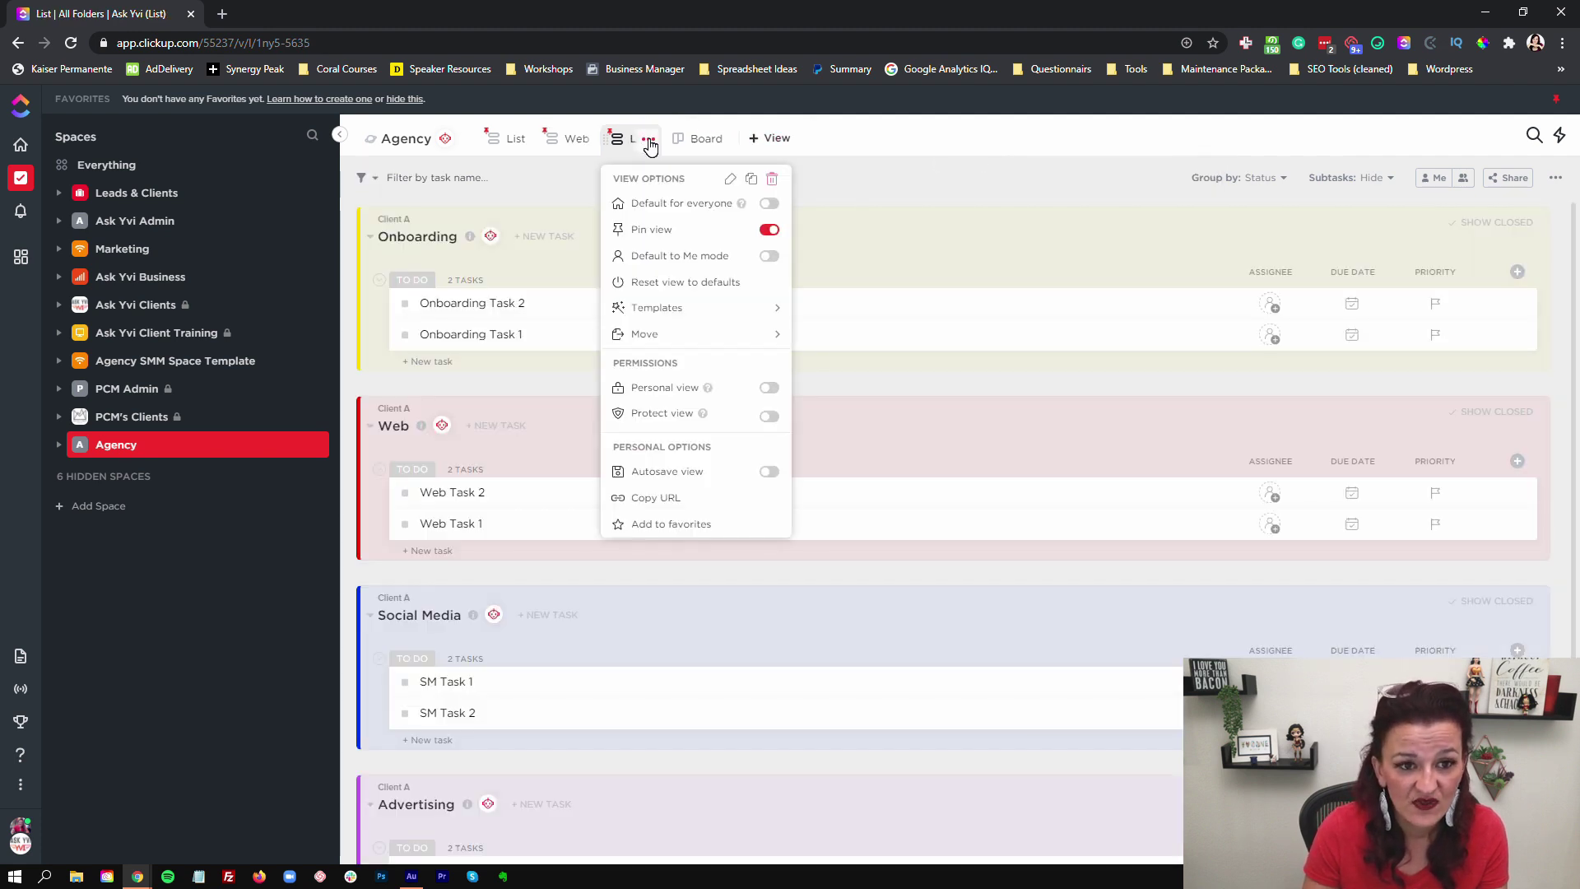
{"action": "left_click", "coordinate": [728, 187]}
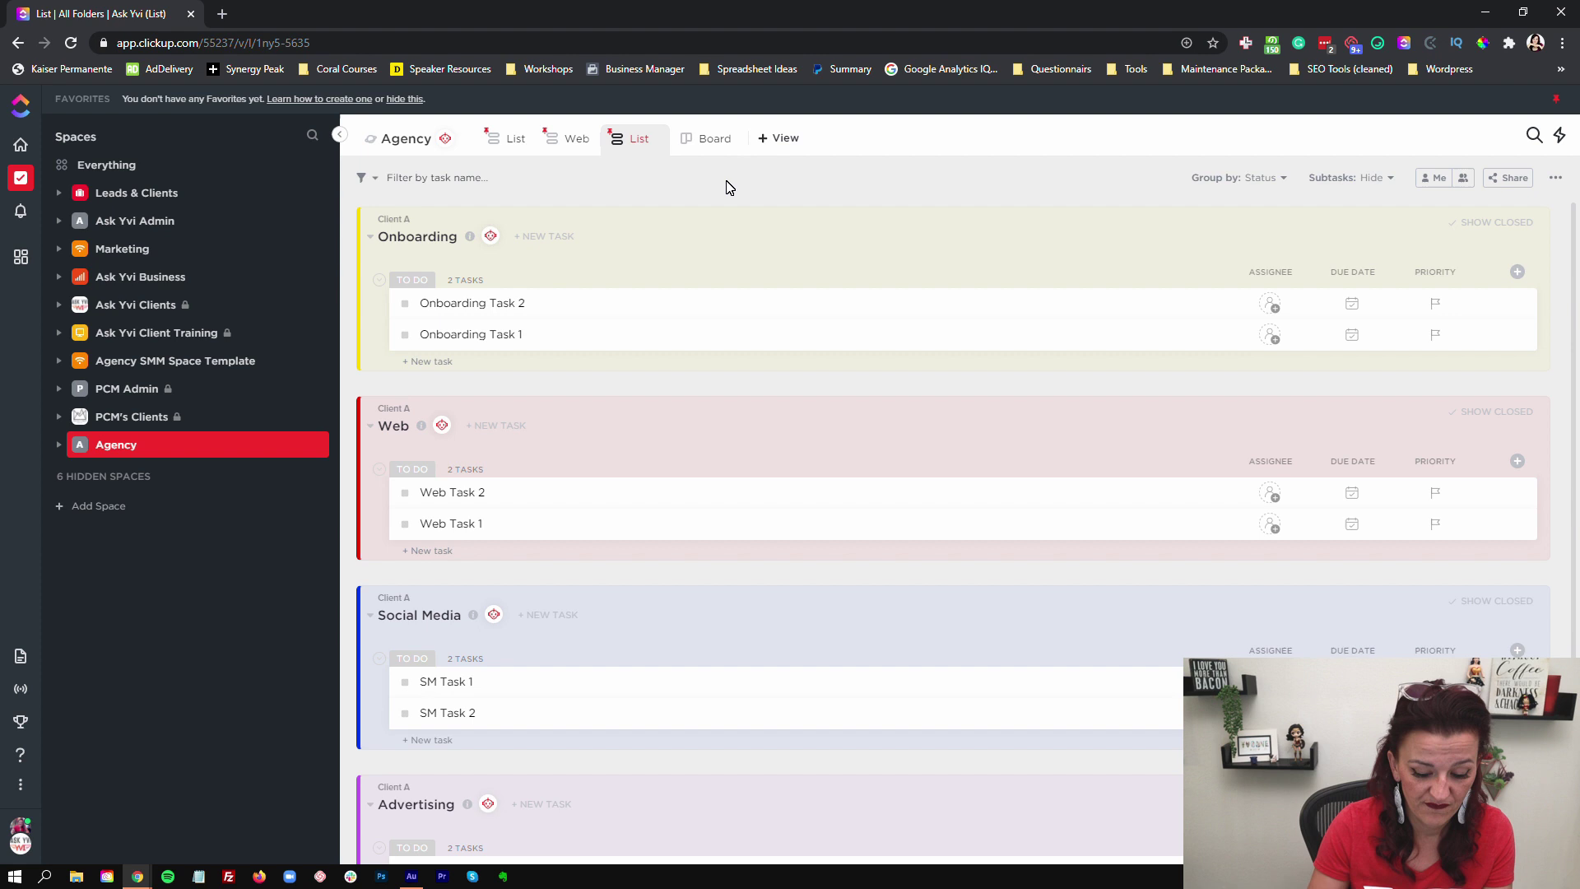
{"action": "key", "text": "BackSpace"}
{"action": "type", "text": "SM"}
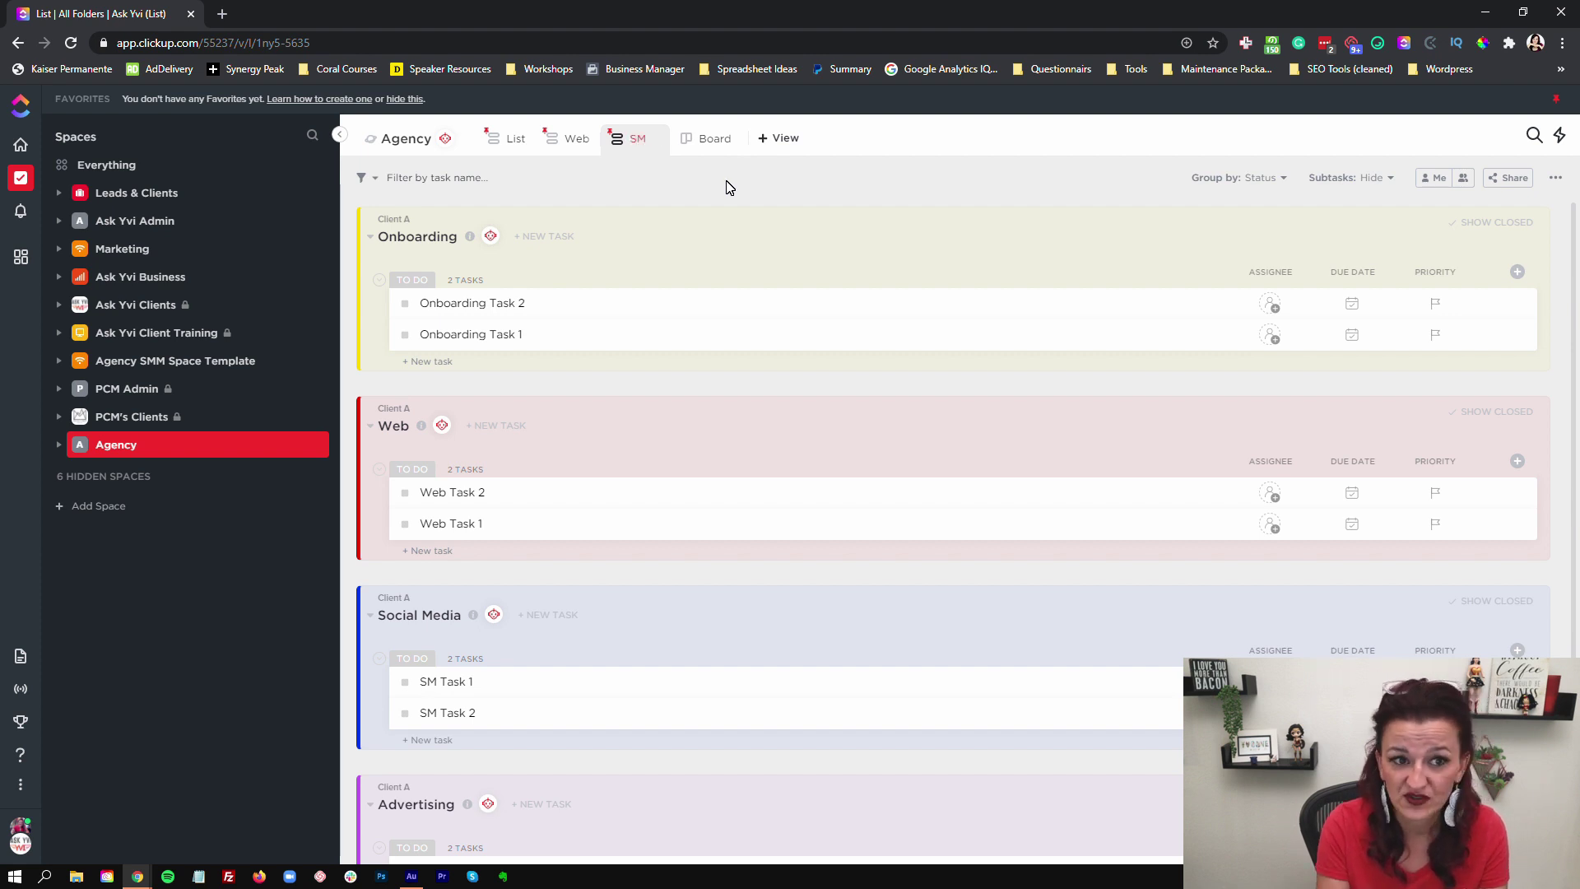
{"action": "key", "text": "Return"}
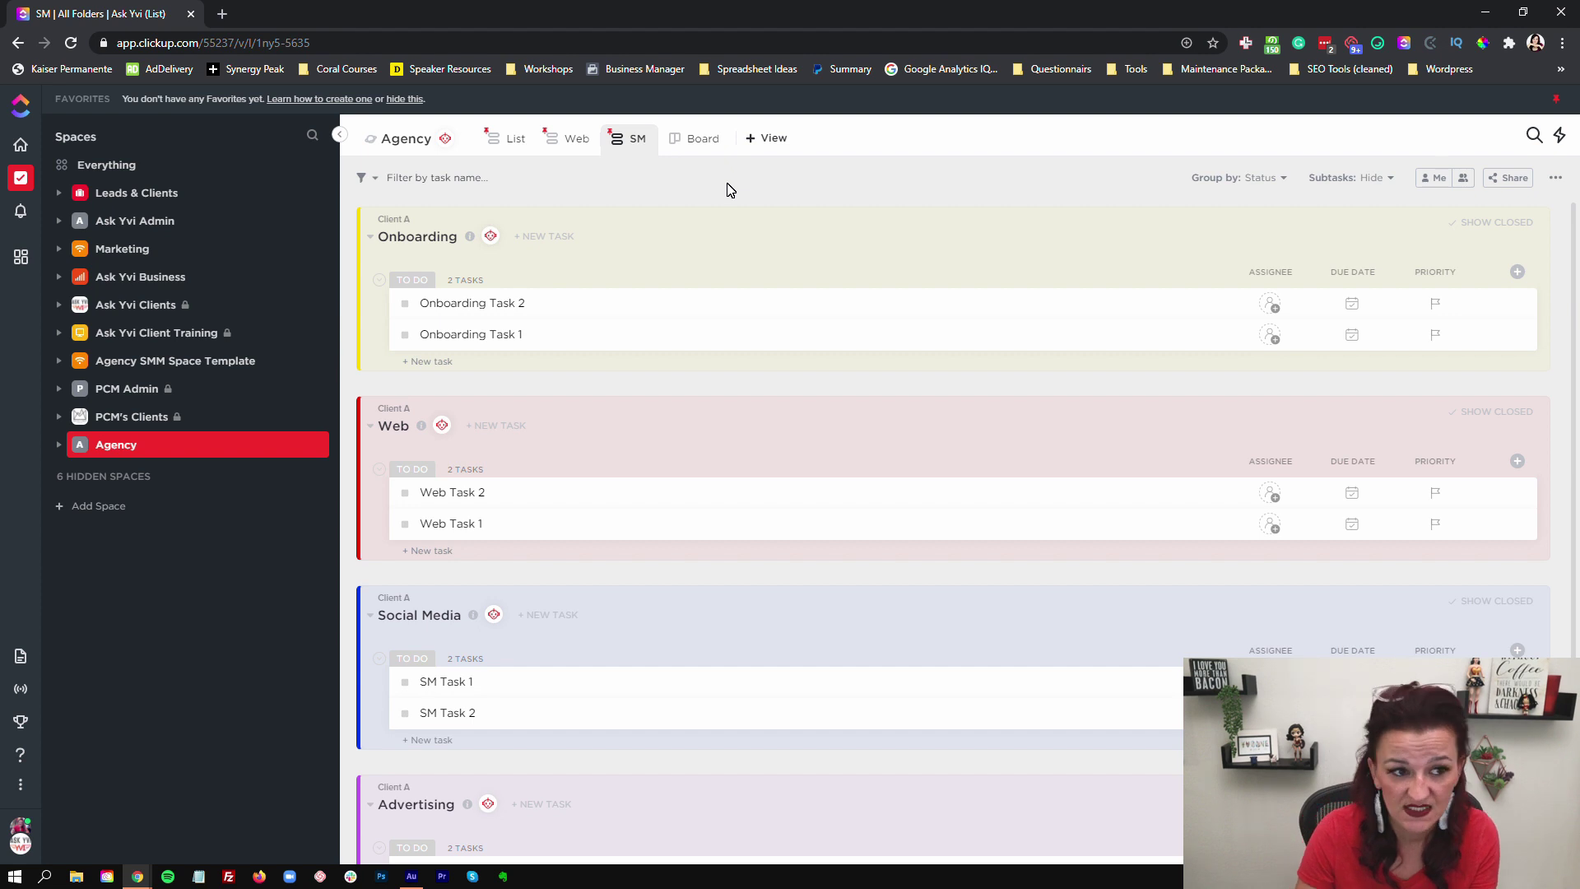
- Filter the SM view with Location Is Agency > Client A > Social Media
{"action": "left_click", "coordinate": [363, 180]}
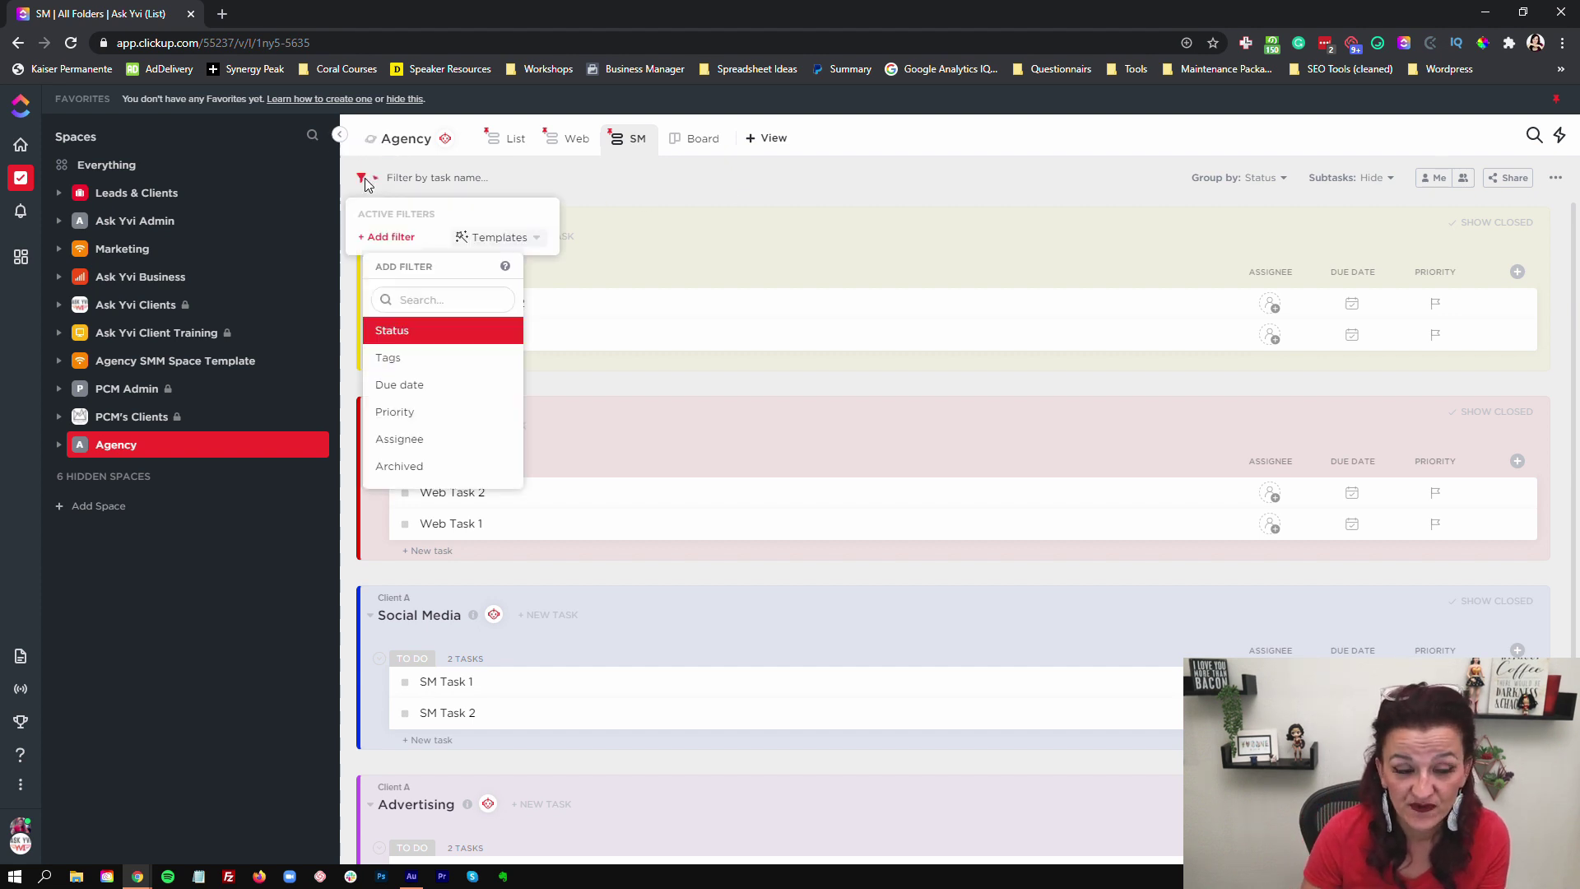
{"action": "type", "text": "loc"}
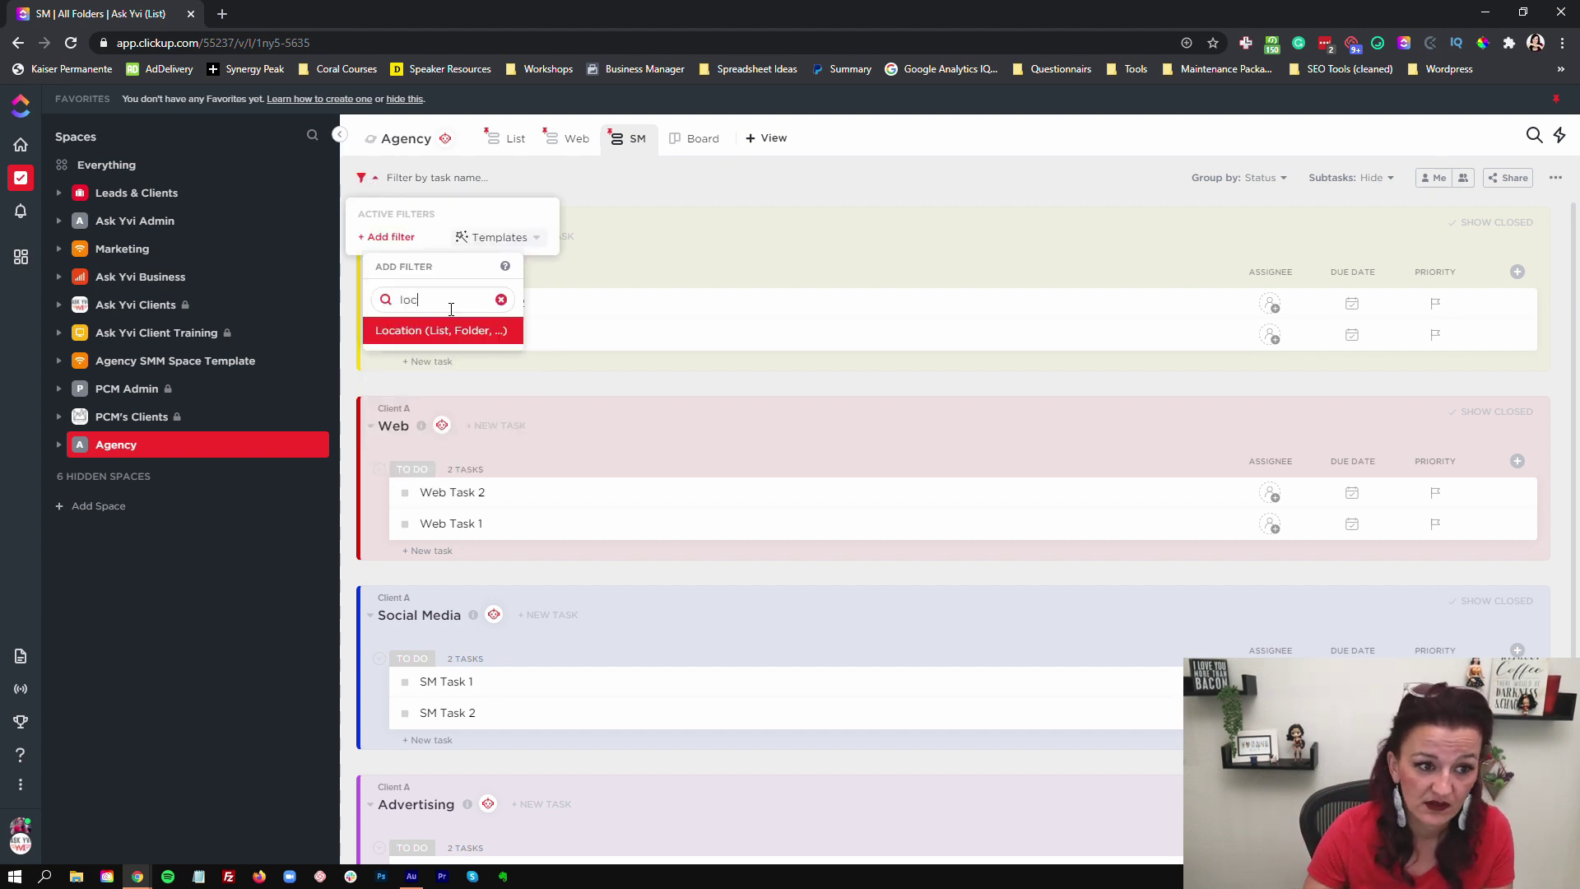
{"action": "left_click", "coordinate": [441, 331]}
{"action": "left_click", "coordinate": [603, 245]}
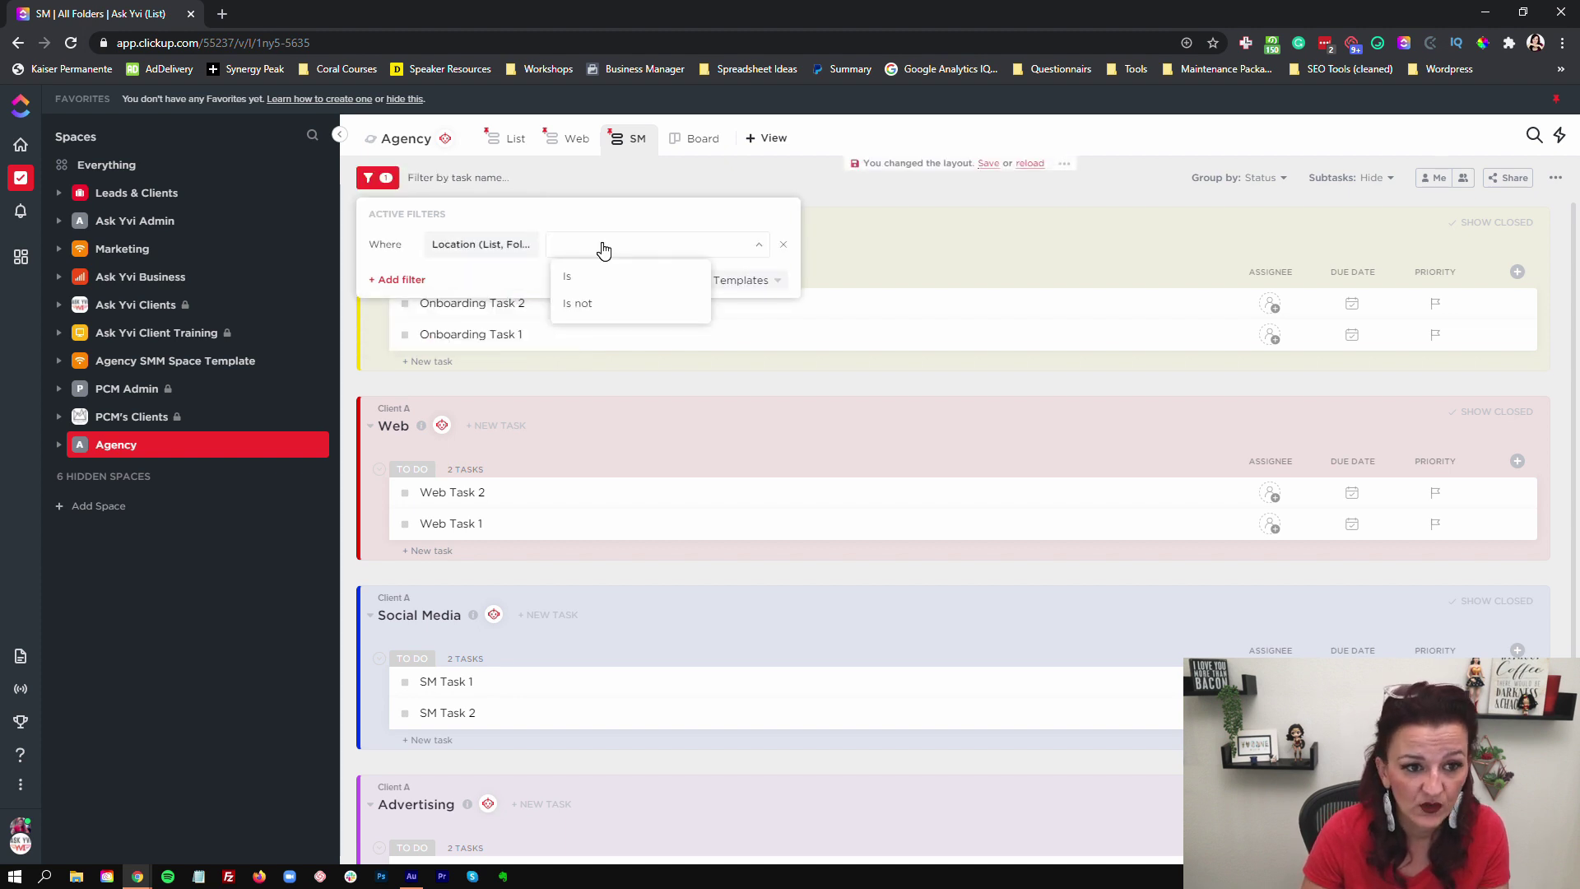
{"action": "left_click", "coordinate": [571, 281]}
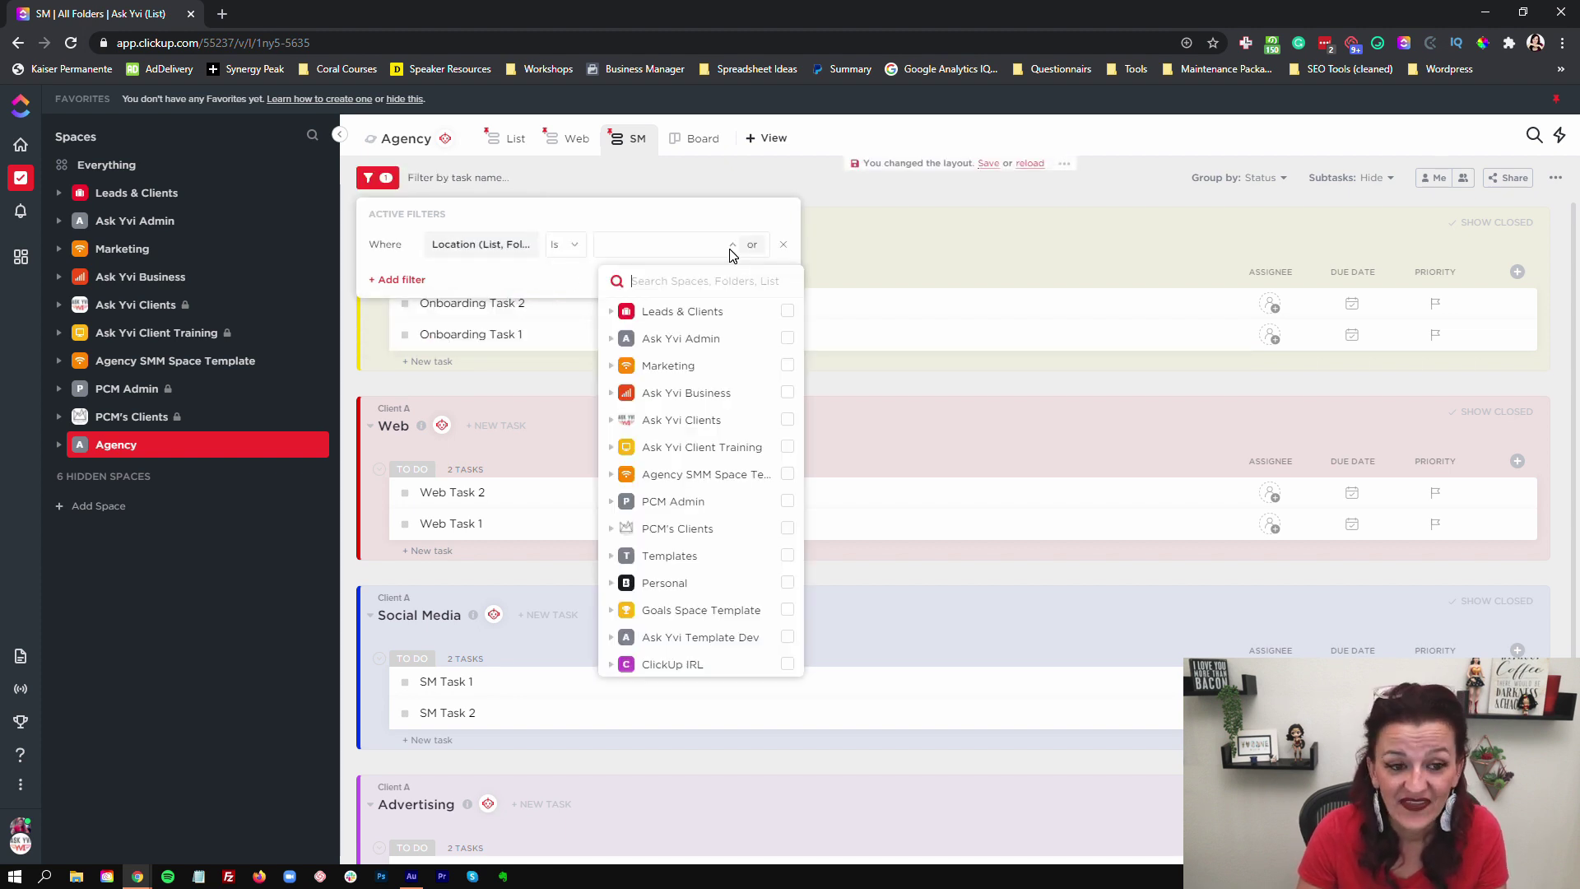
{"action": "scroll", "coordinate": [656, 535], "scroll_direction": "down", "scroll_amount": 2}
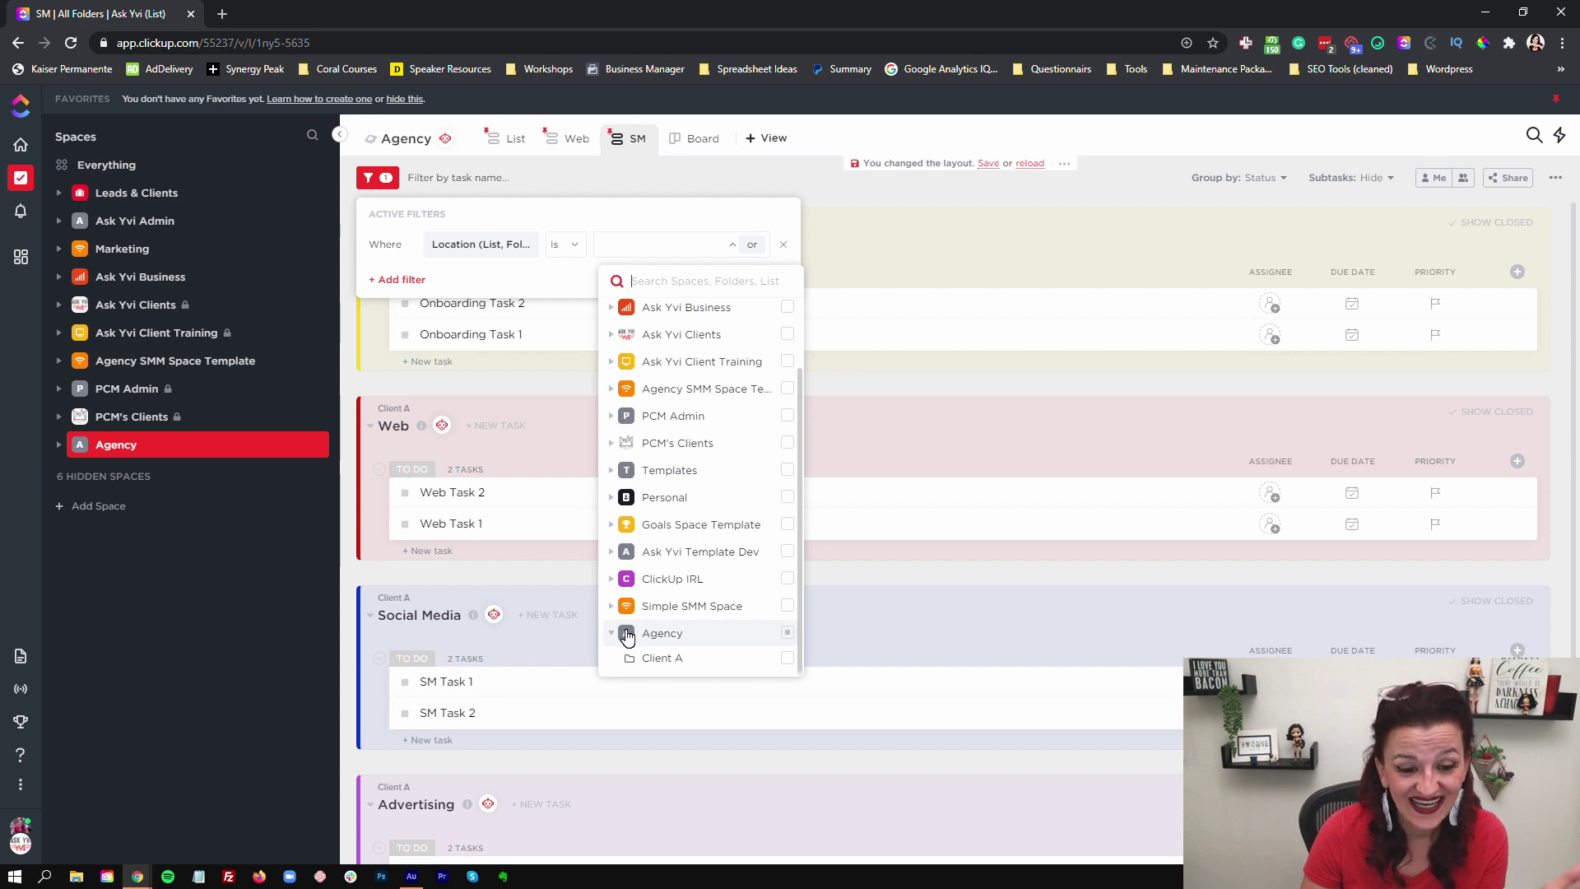
{"action": "left_click", "coordinate": [665, 658]}
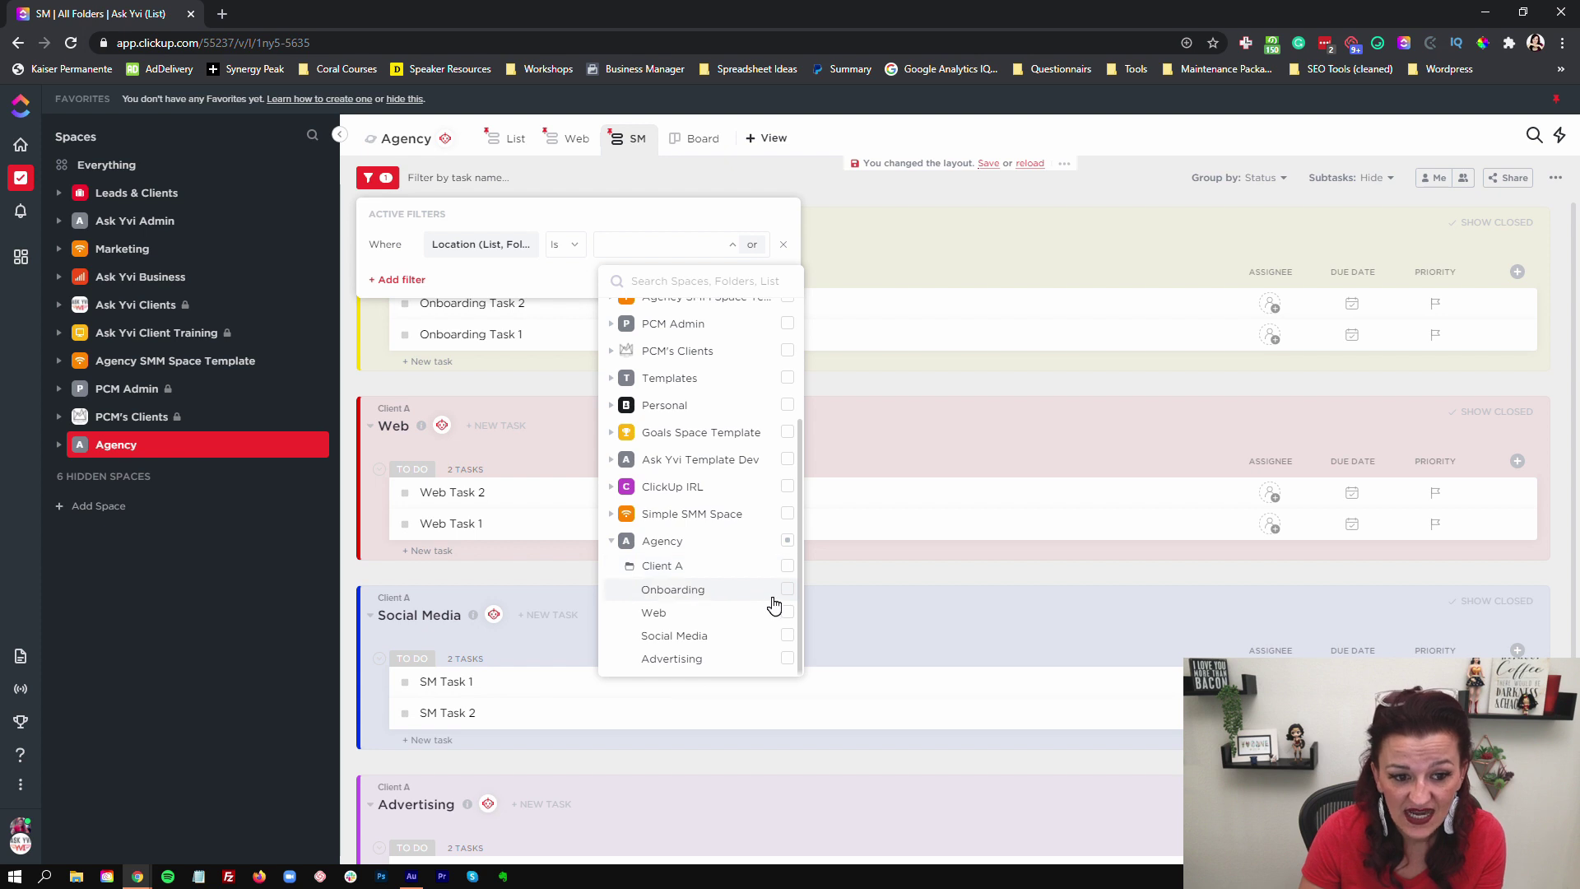
{"action": "left_click", "coordinate": [788, 636]}
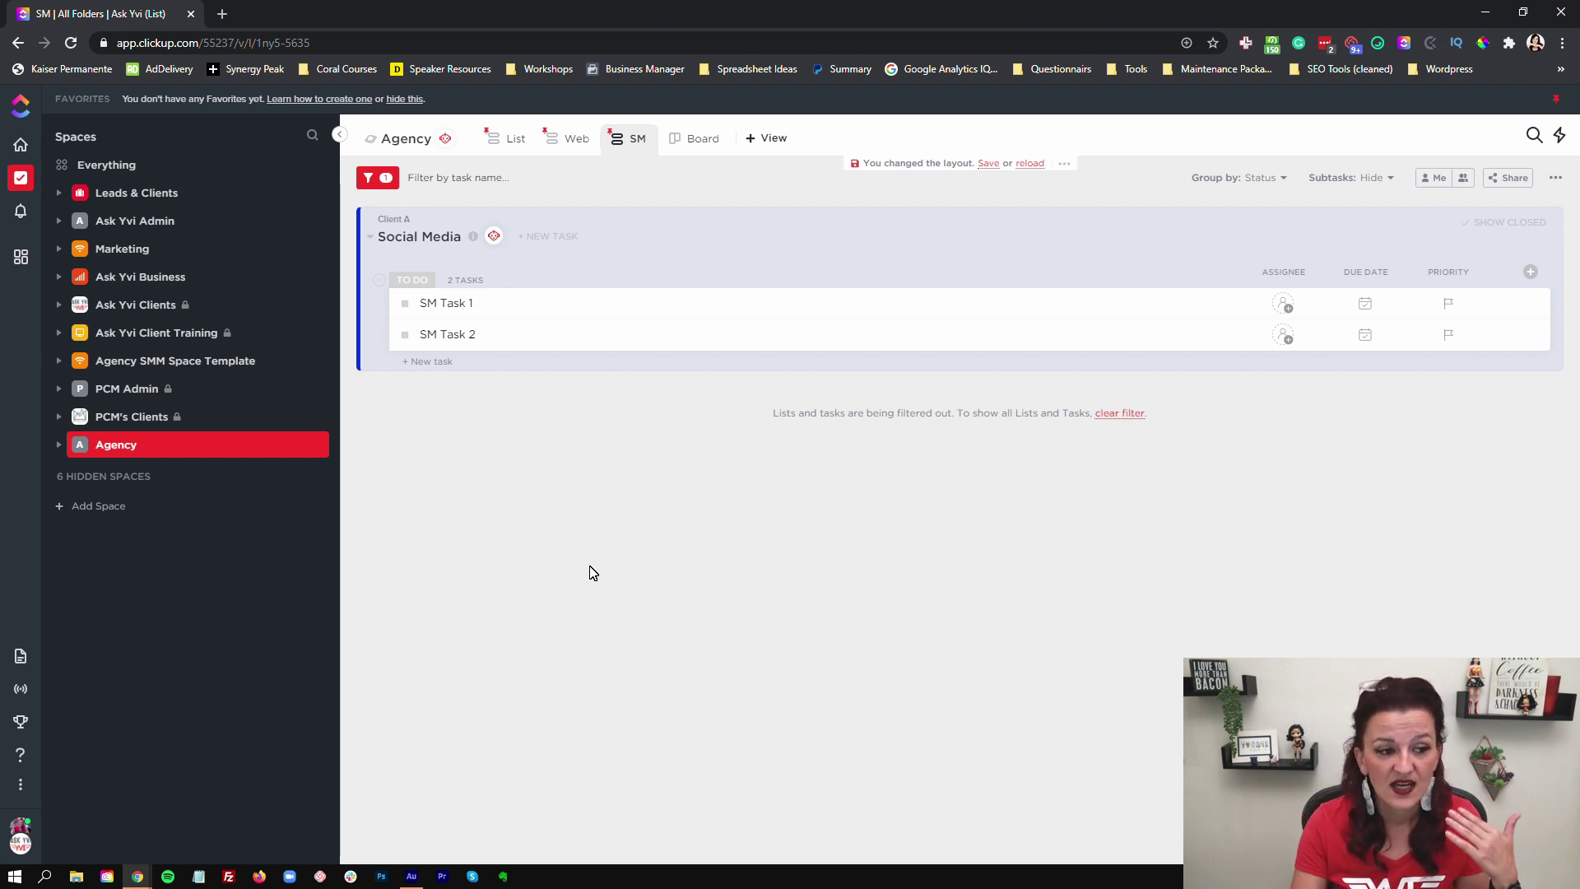
- Open the Client A folder from the expanded Agency space, then go back to Agency's views
{"action": "left_click", "coordinate": [59, 444]}
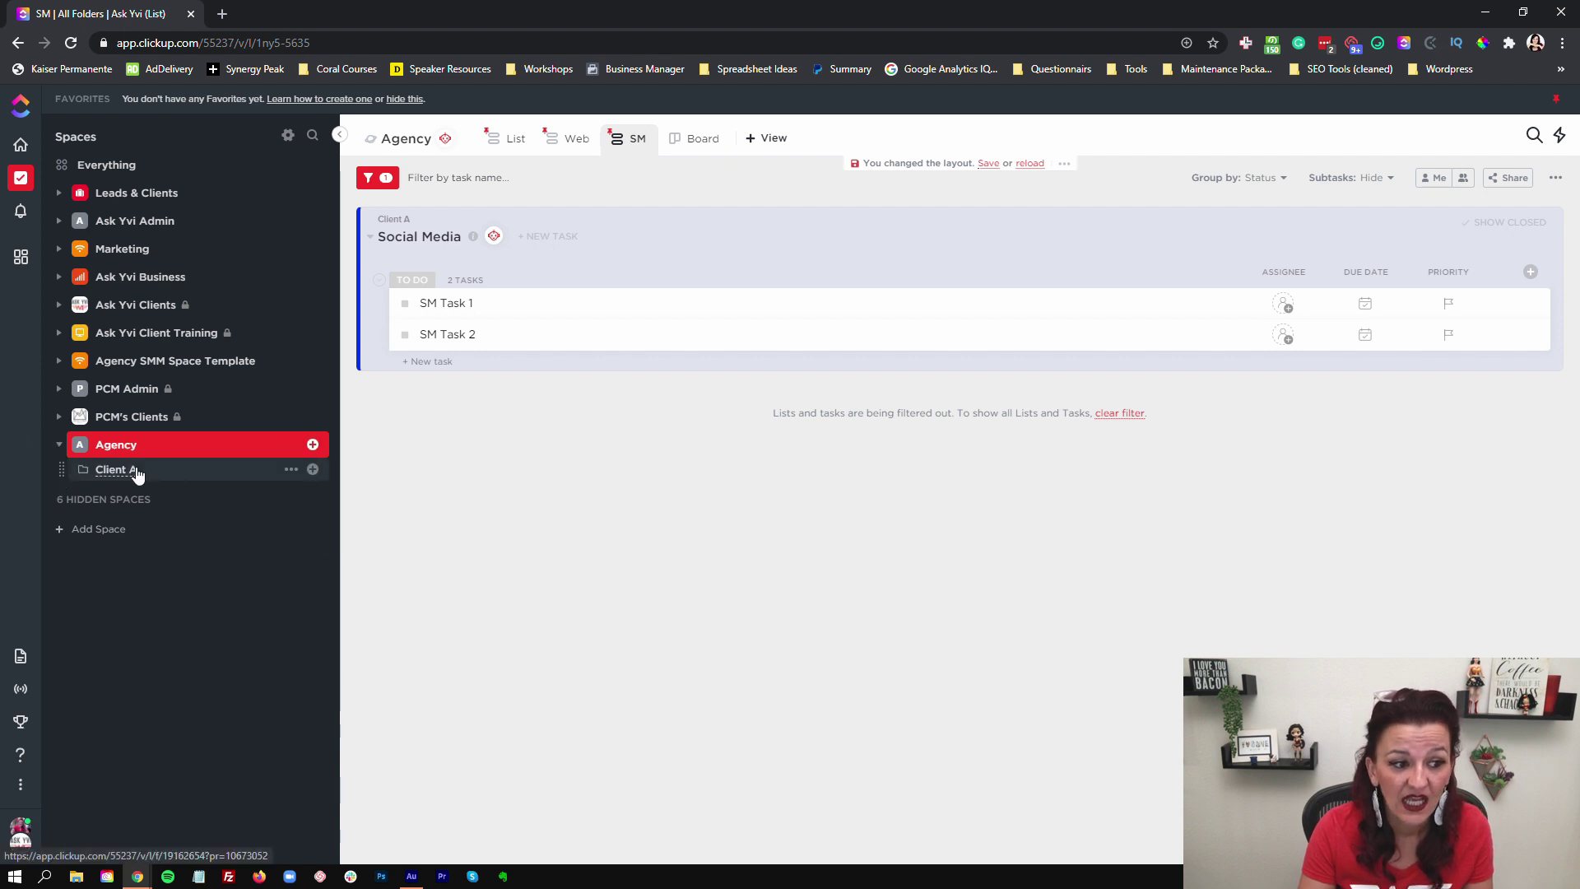
{"action": "left_click", "coordinate": [136, 473]}
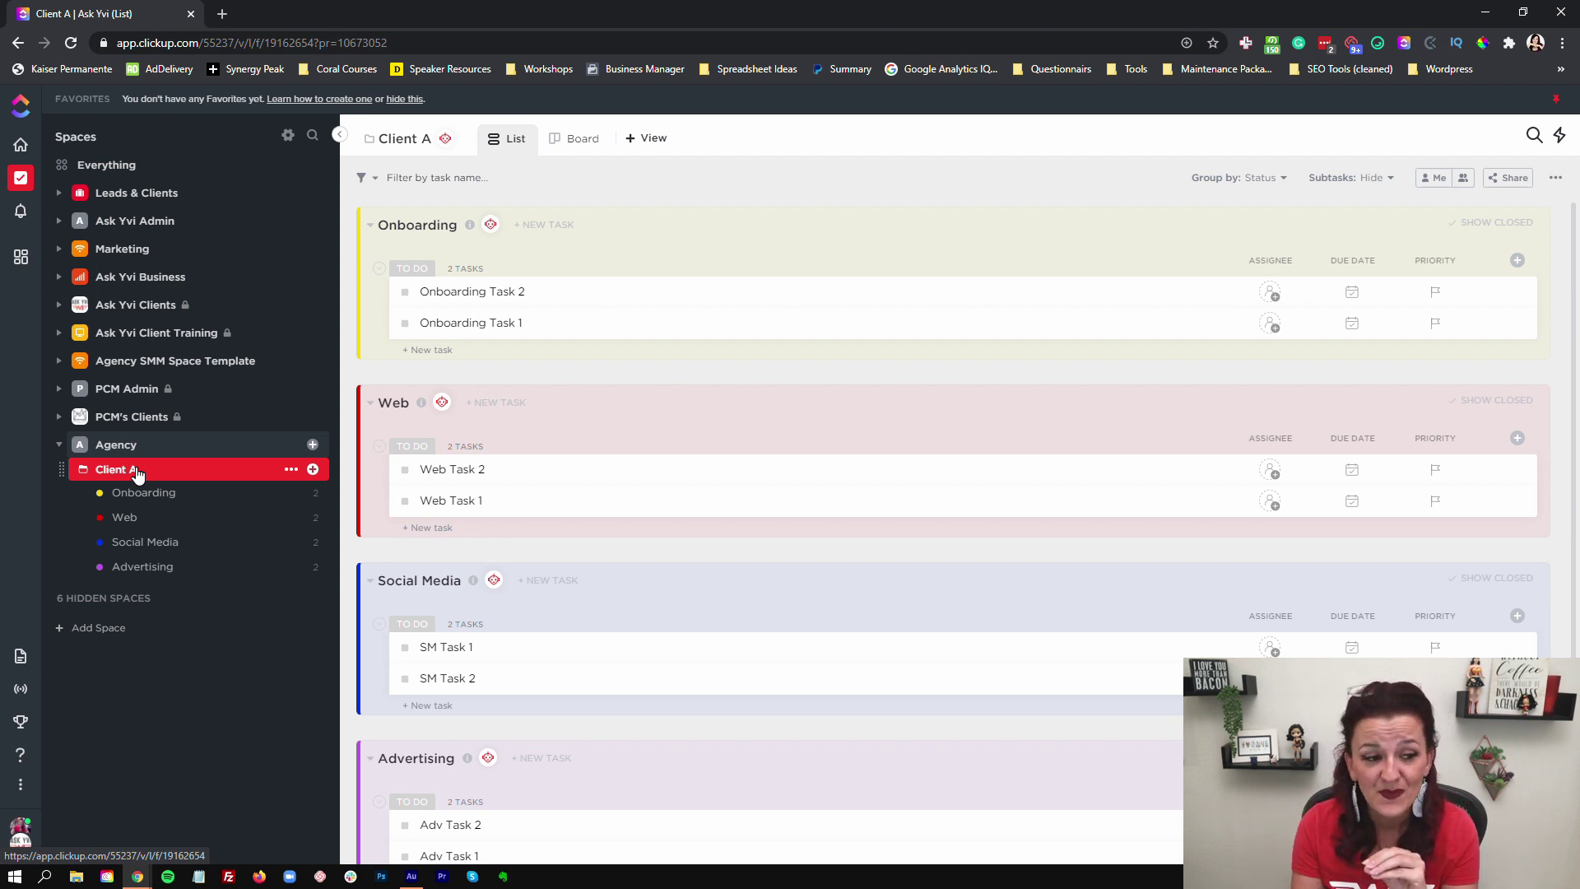
{"action": "left_click", "coordinate": [102, 452]}
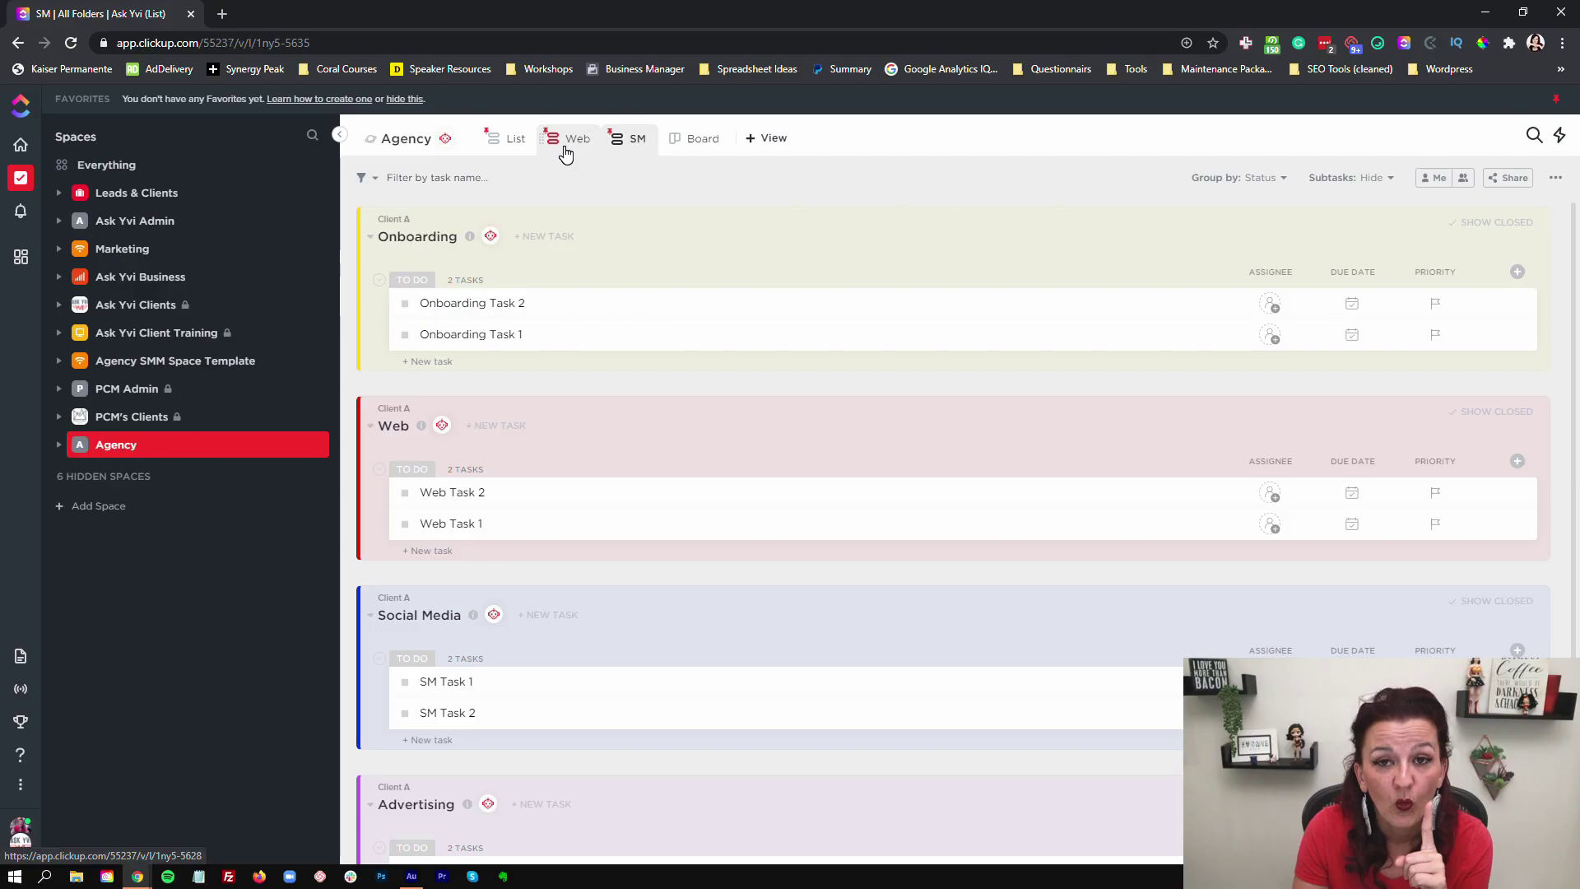
{"action": "left_click", "coordinate": [565, 148]}
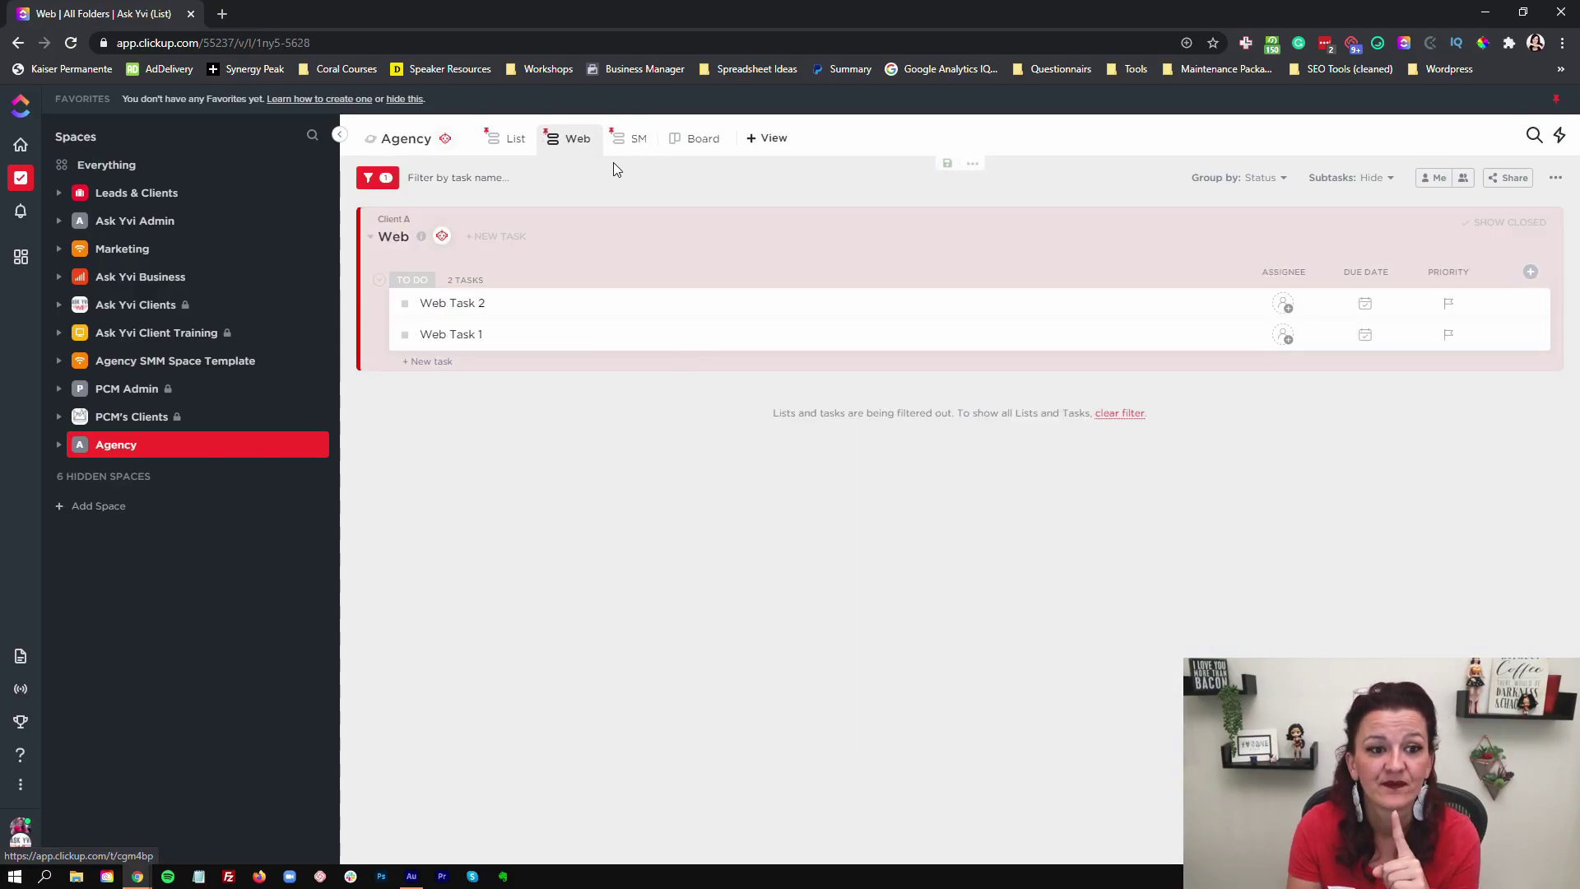
{"action": "left_click", "coordinate": [698, 141]}
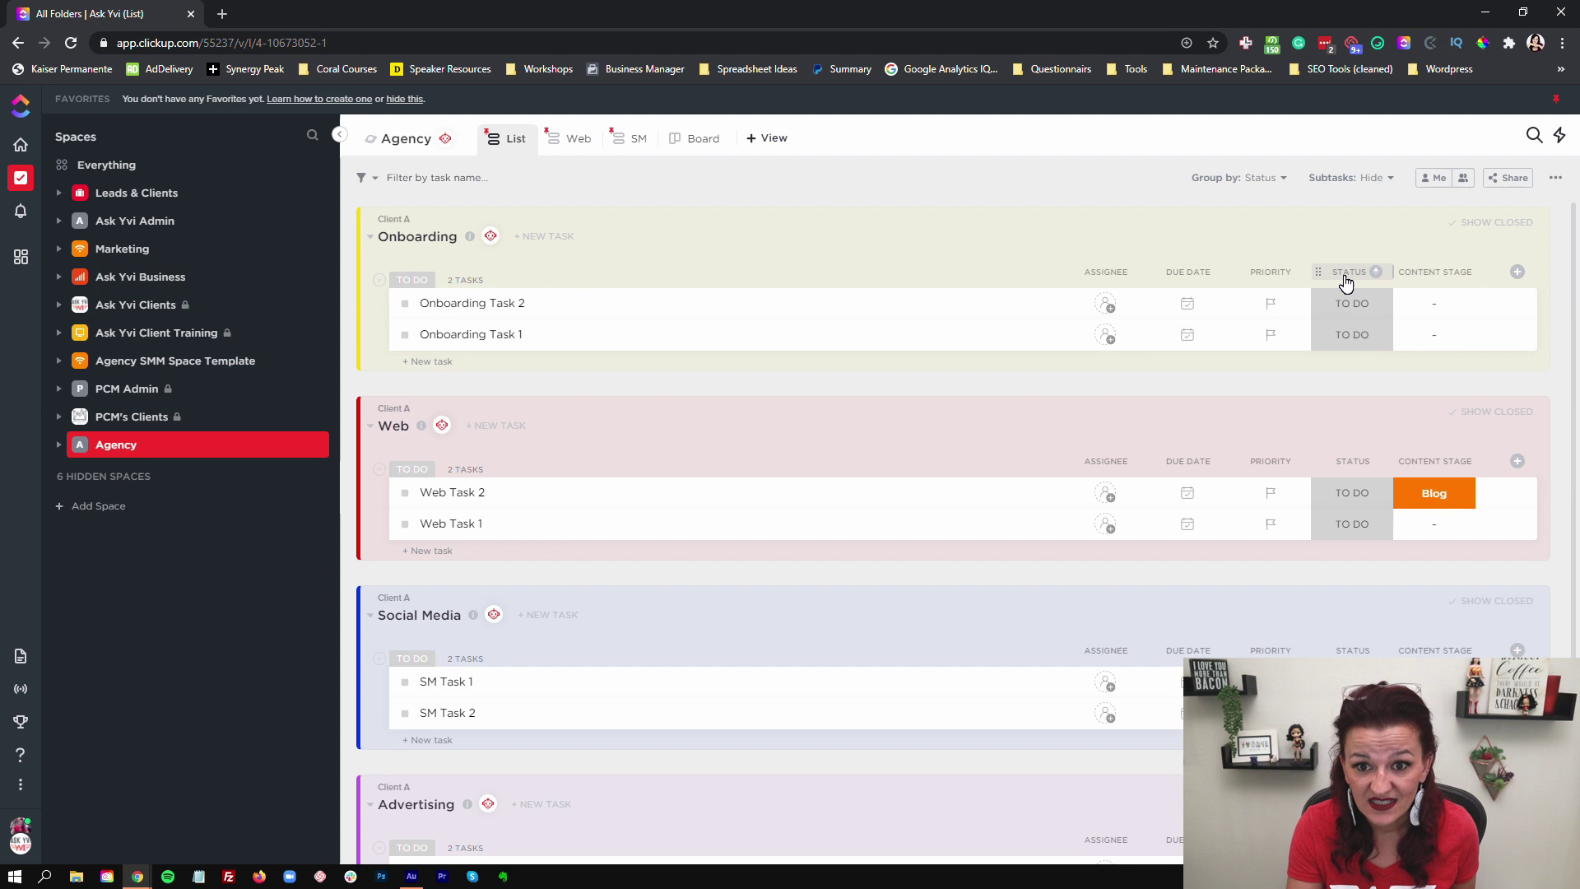
- Enable the Due date field in the Agency list's column settings so it shows as a column
{"action": "left_click", "coordinate": [1519, 274]}
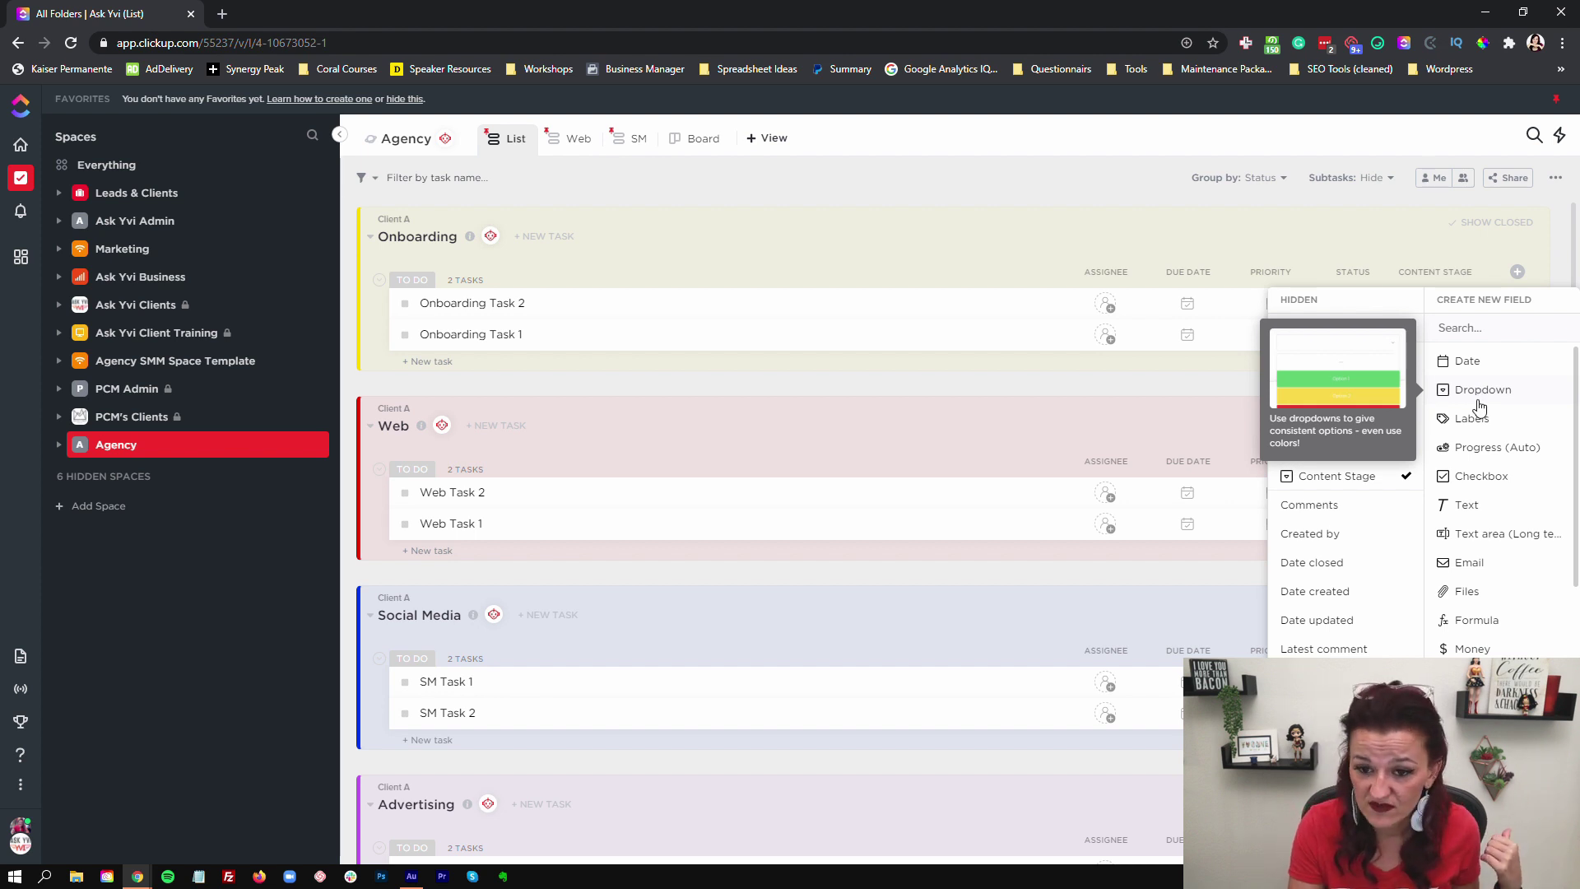
{"action": "left_click", "coordinate": [1317, 389]}
{"action": "left_click", "coordinate": [1324, 479]}
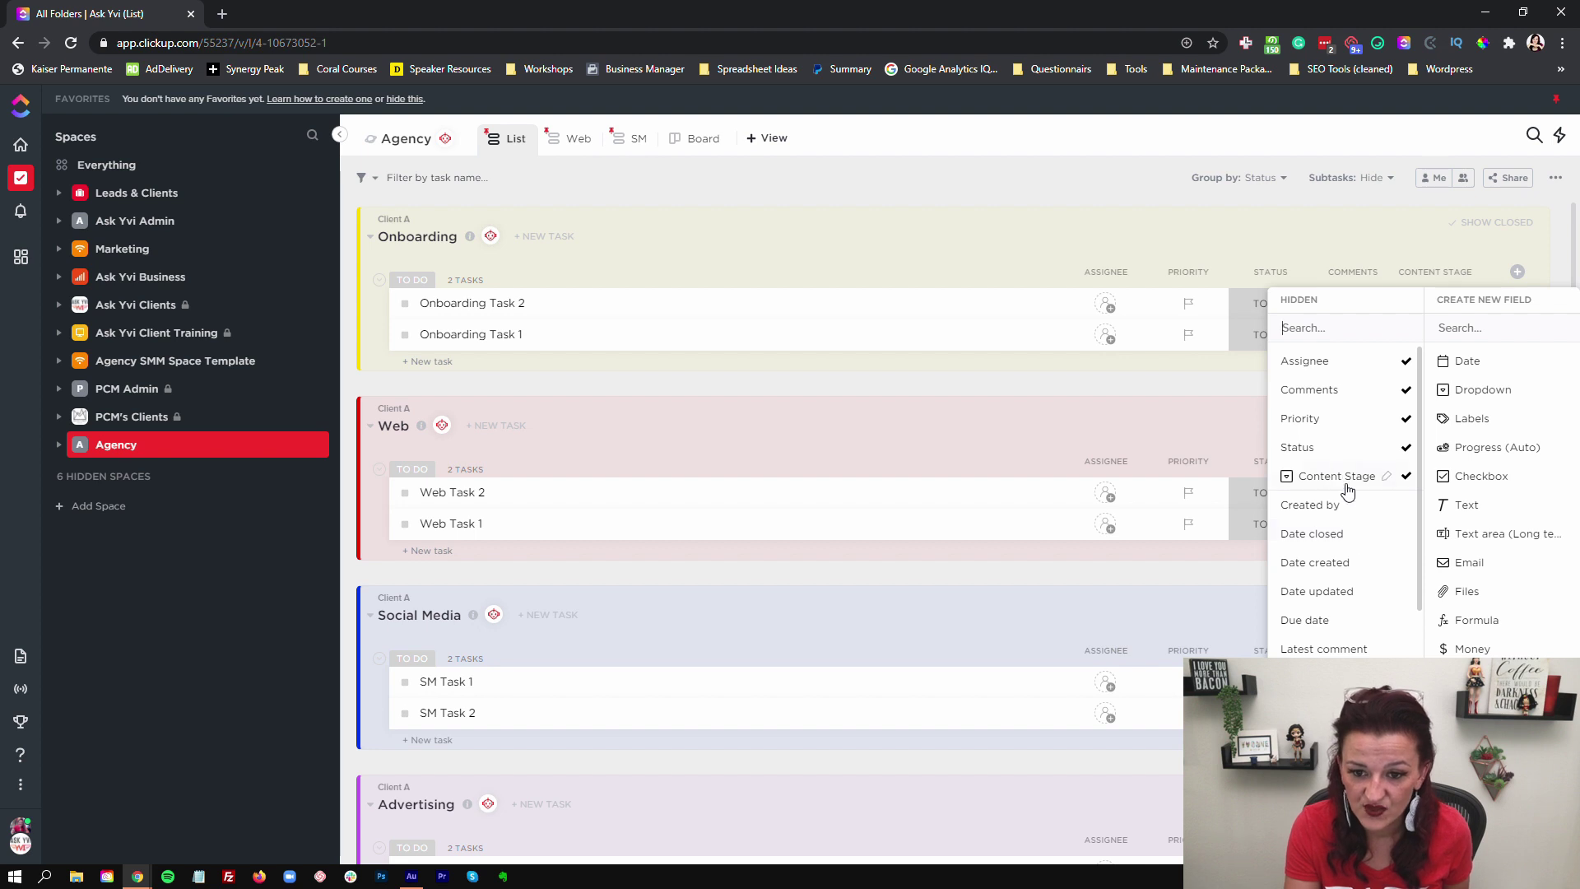
{"action": "left_click", "coordinate": [1305, 621]}
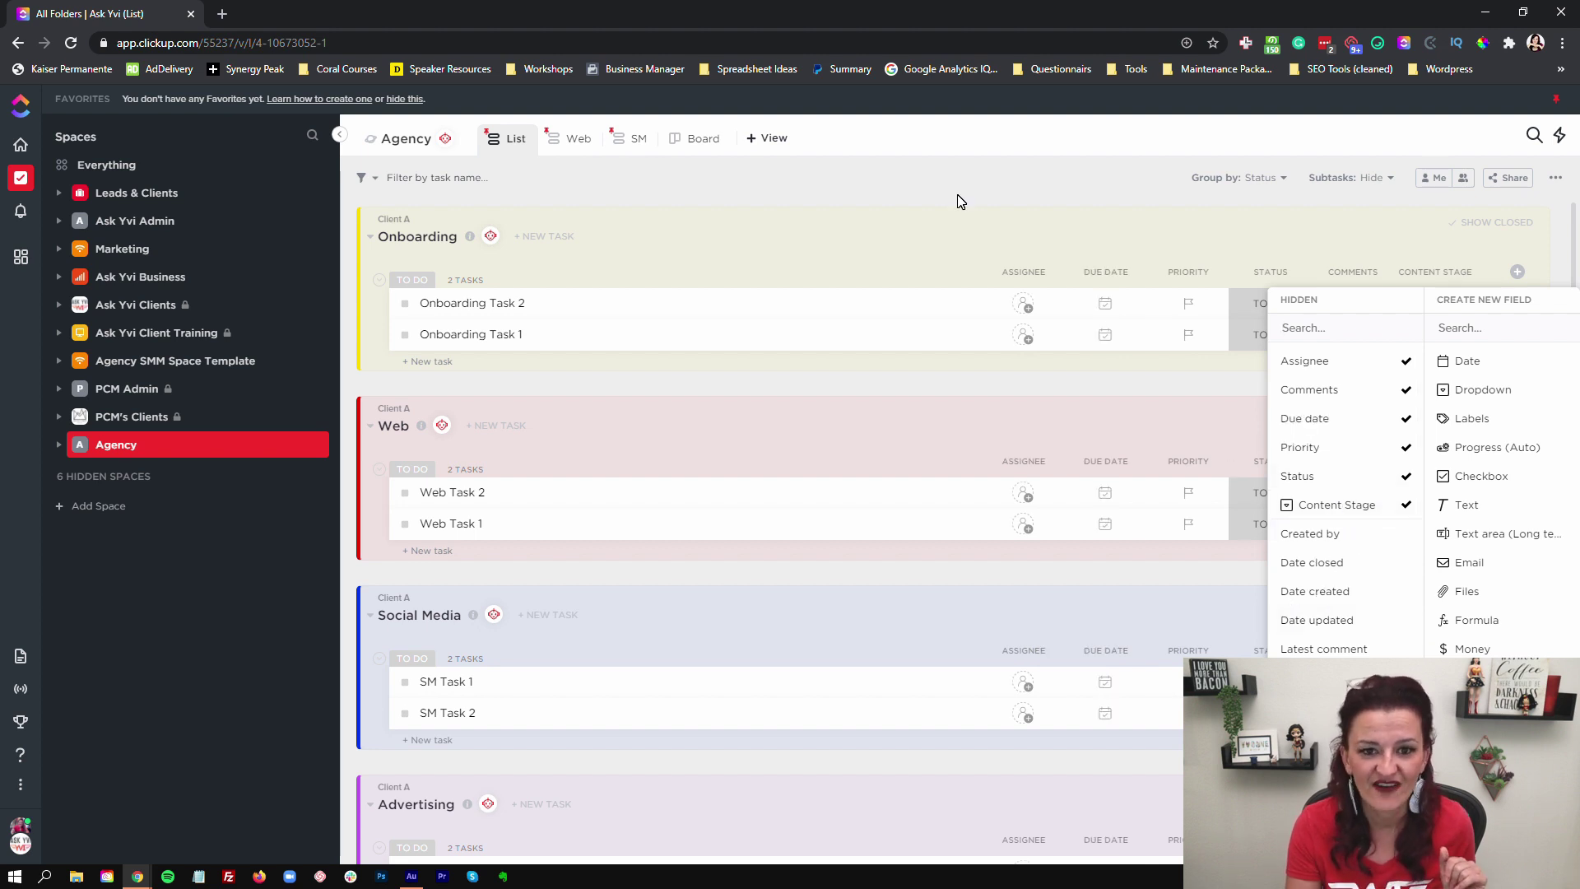
{"action": "left_click", "coordinate": [1255, 287]}
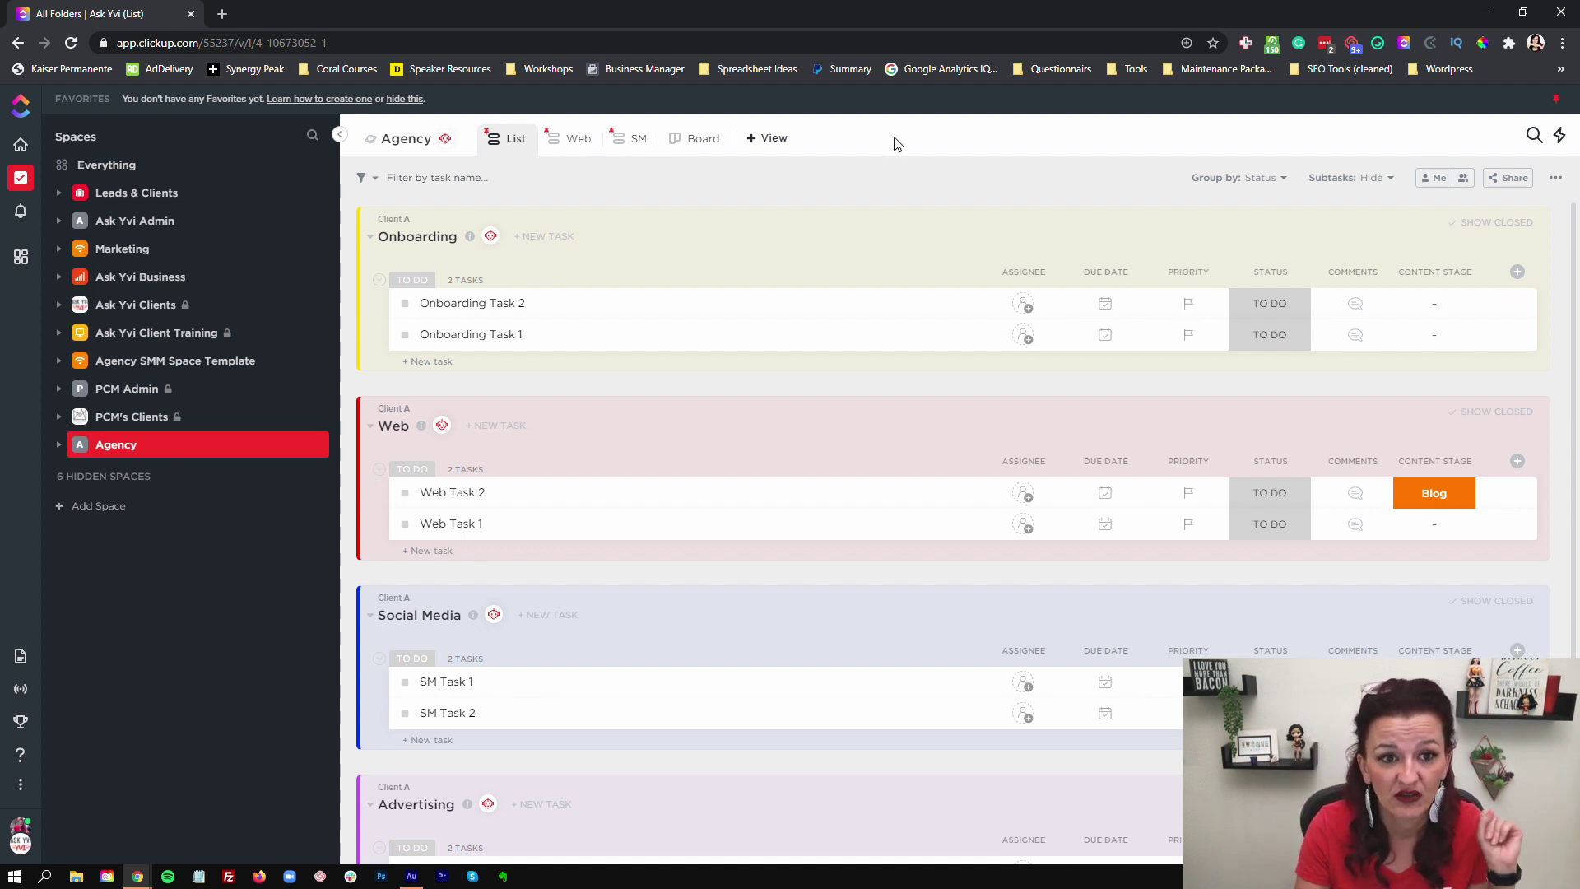
- Add another pinned List view to Agency and group its tasks by Priority
{"action": "left_click", "coordinate": [761, 144]}
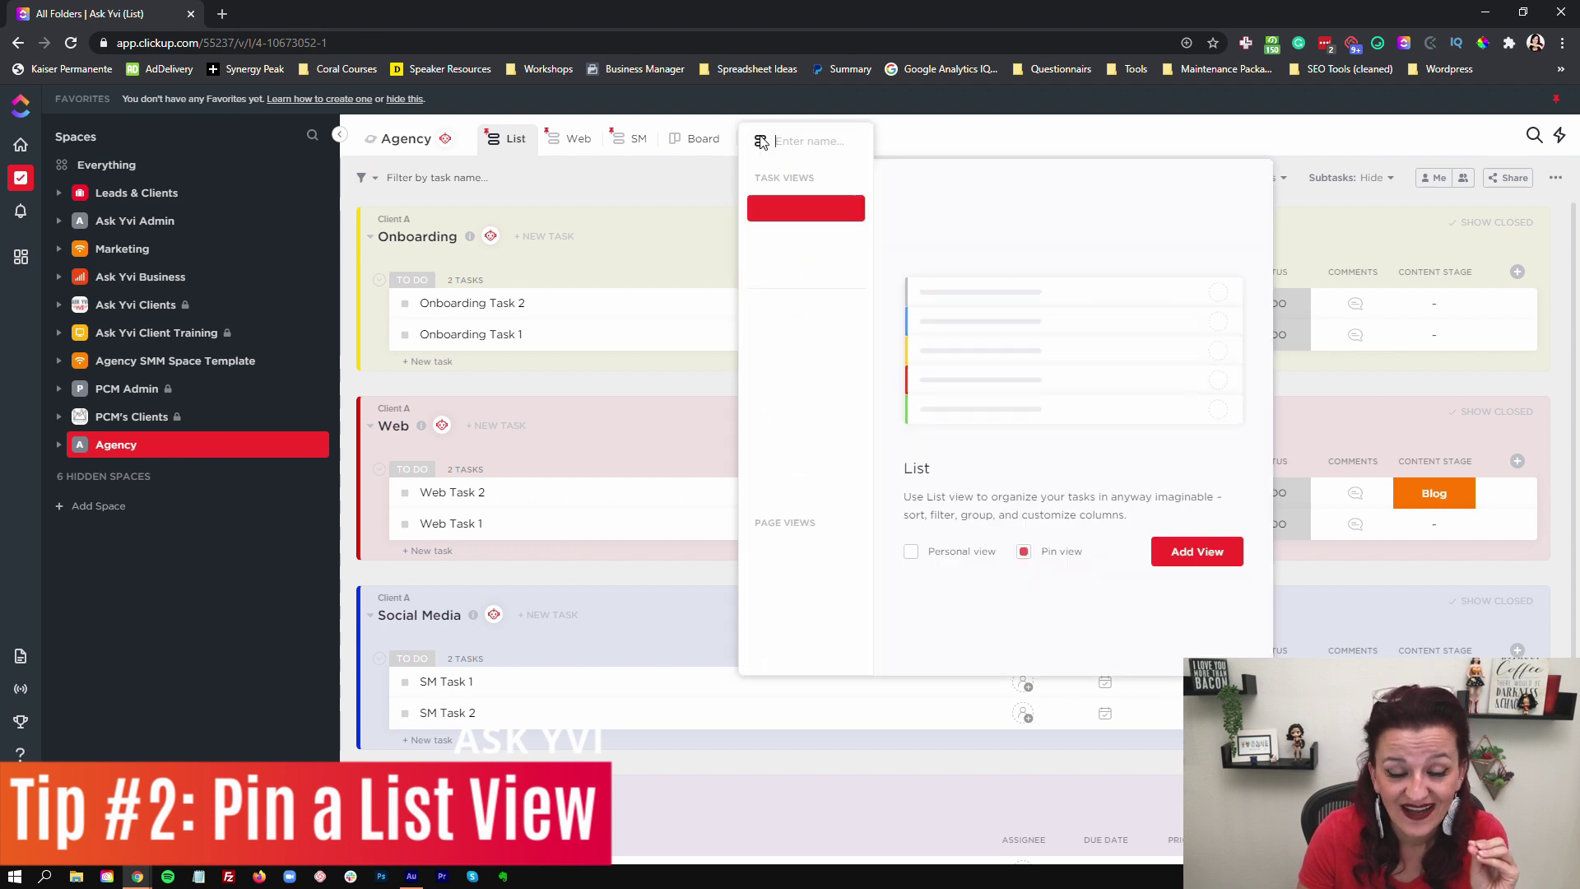
{"action": "left_click", "coordinate": [1192, 550]}
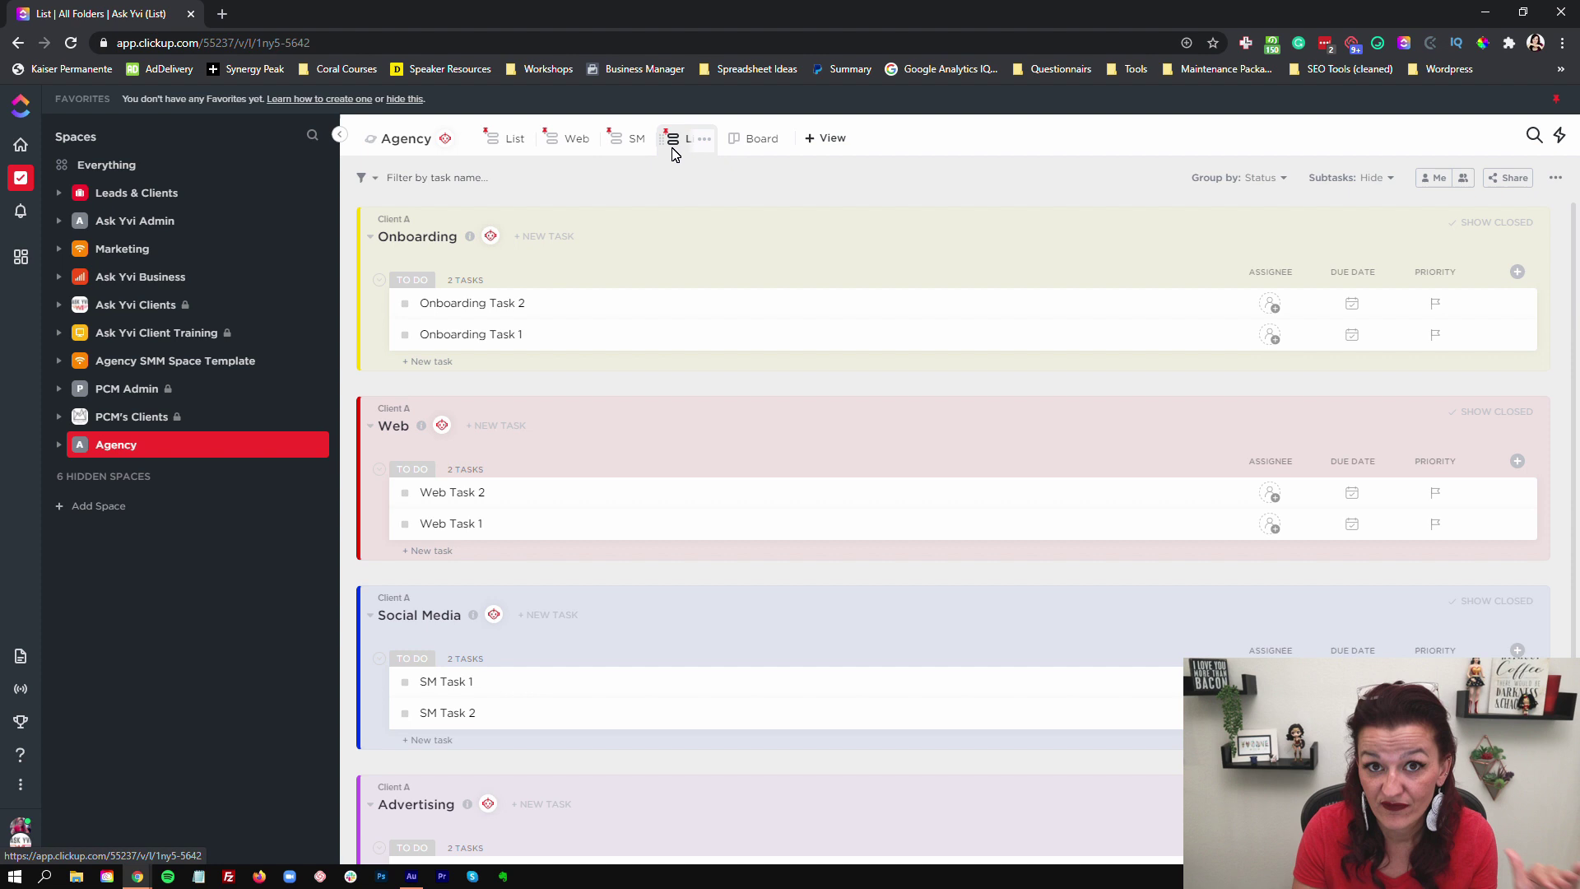
{"action": "left_click", "coordinate": [1257, 183]}
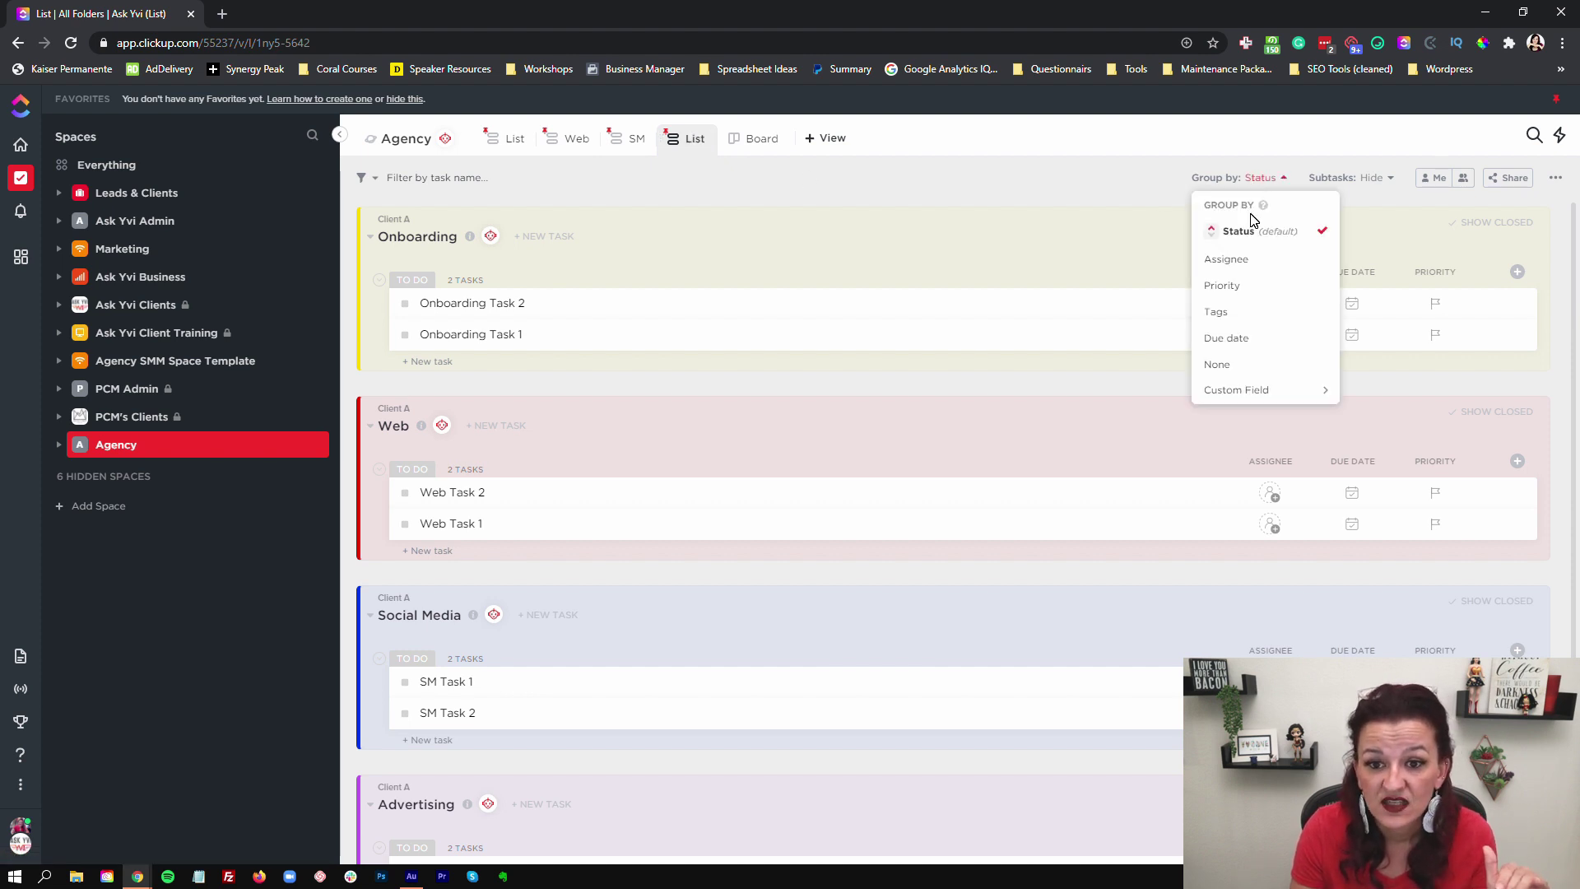
{"action": "left_click", "coordinate": [1225, 286]}
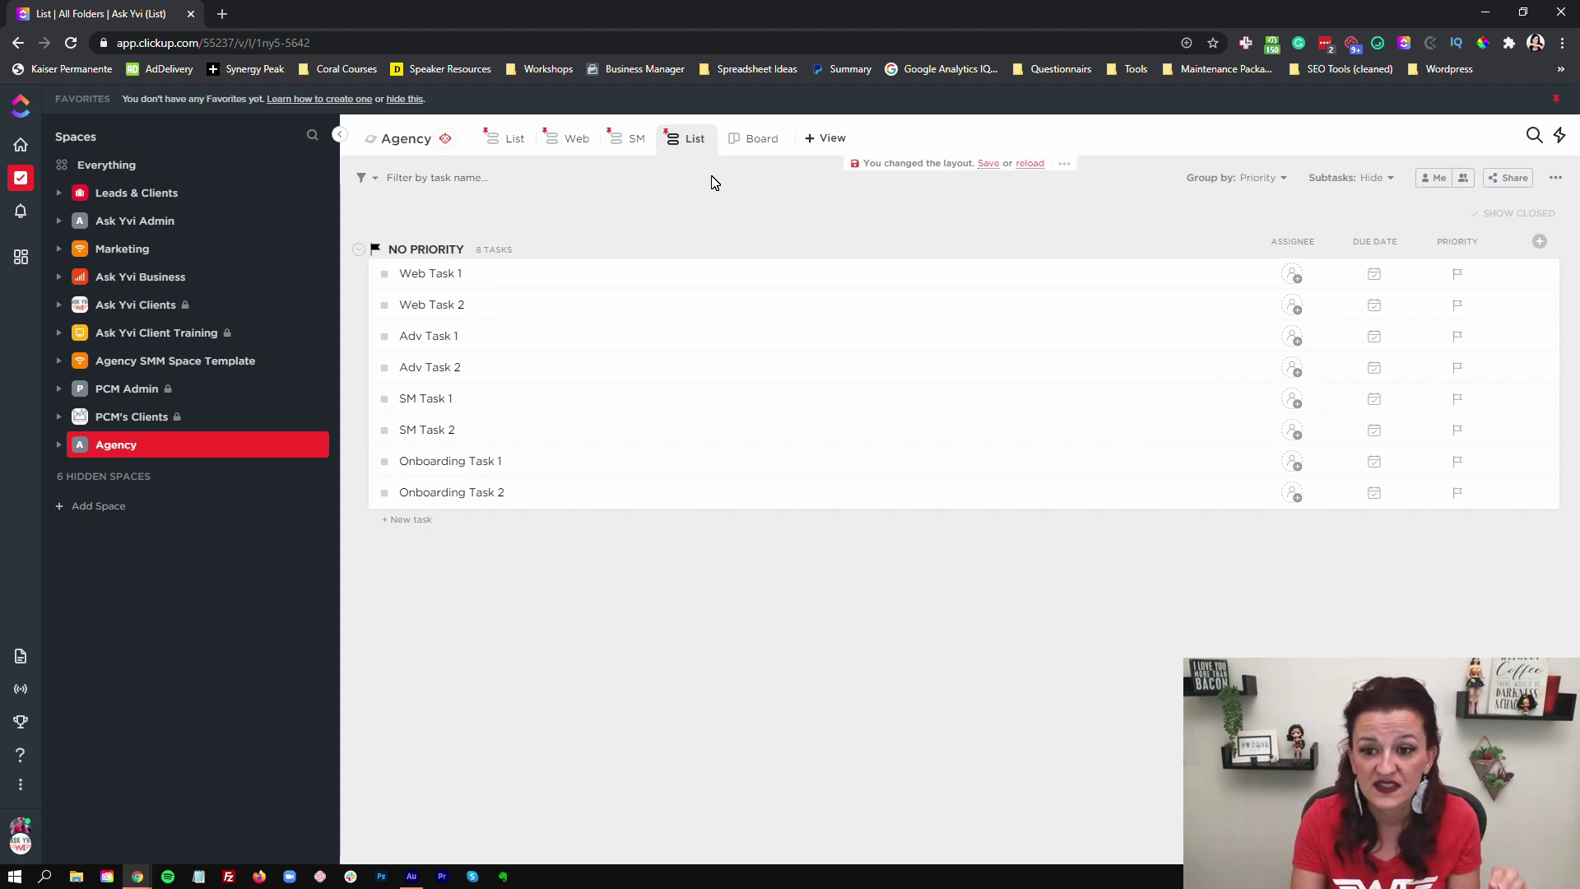
- Set Adv Task 1's priority to Urgent
{"action": "left_click", "coordinate": [1457, 336]}
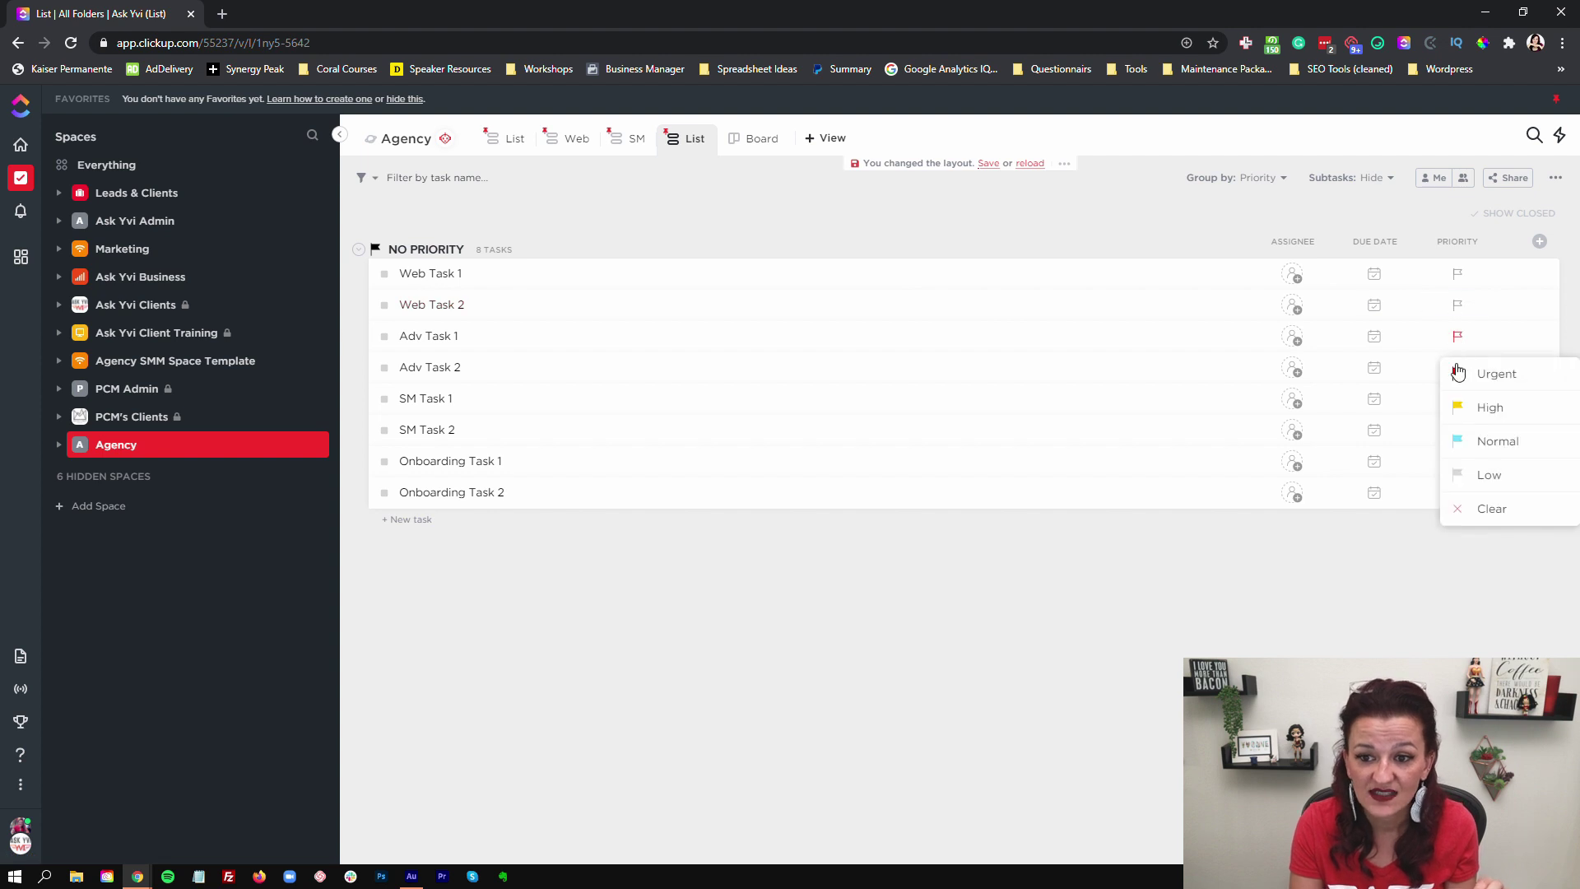
{"action": "left_click", "coordinate": [1461, 377]}
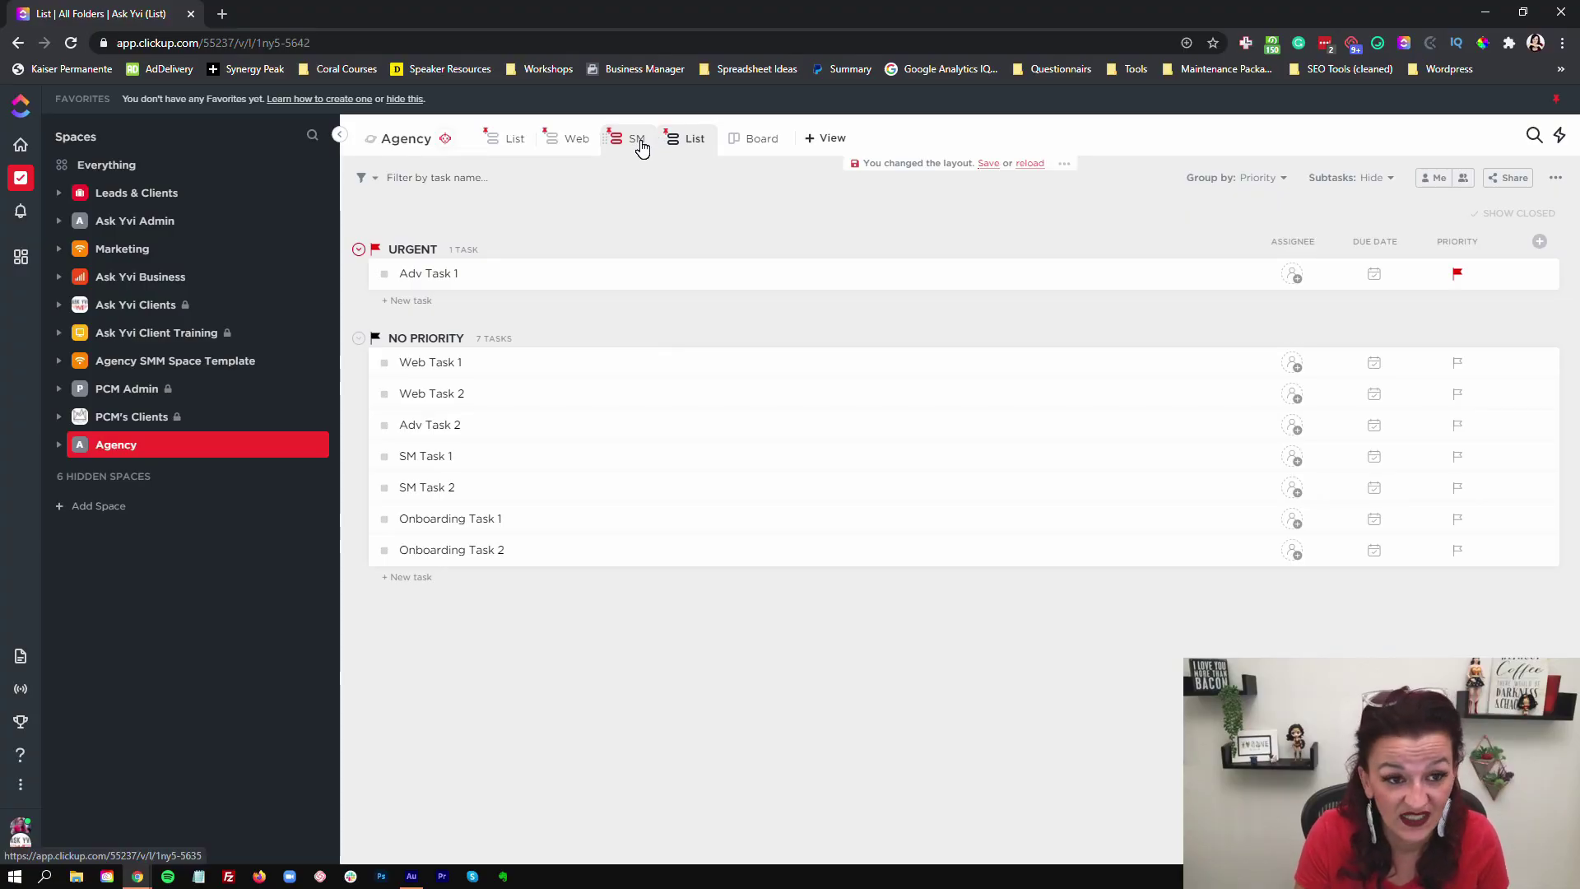
- Switch on Protect view from the Web view's options menu
{"action": "left_click", "coordinate": [641, 146]}
{"action": "left_click", "coordinate": [644, 143]}
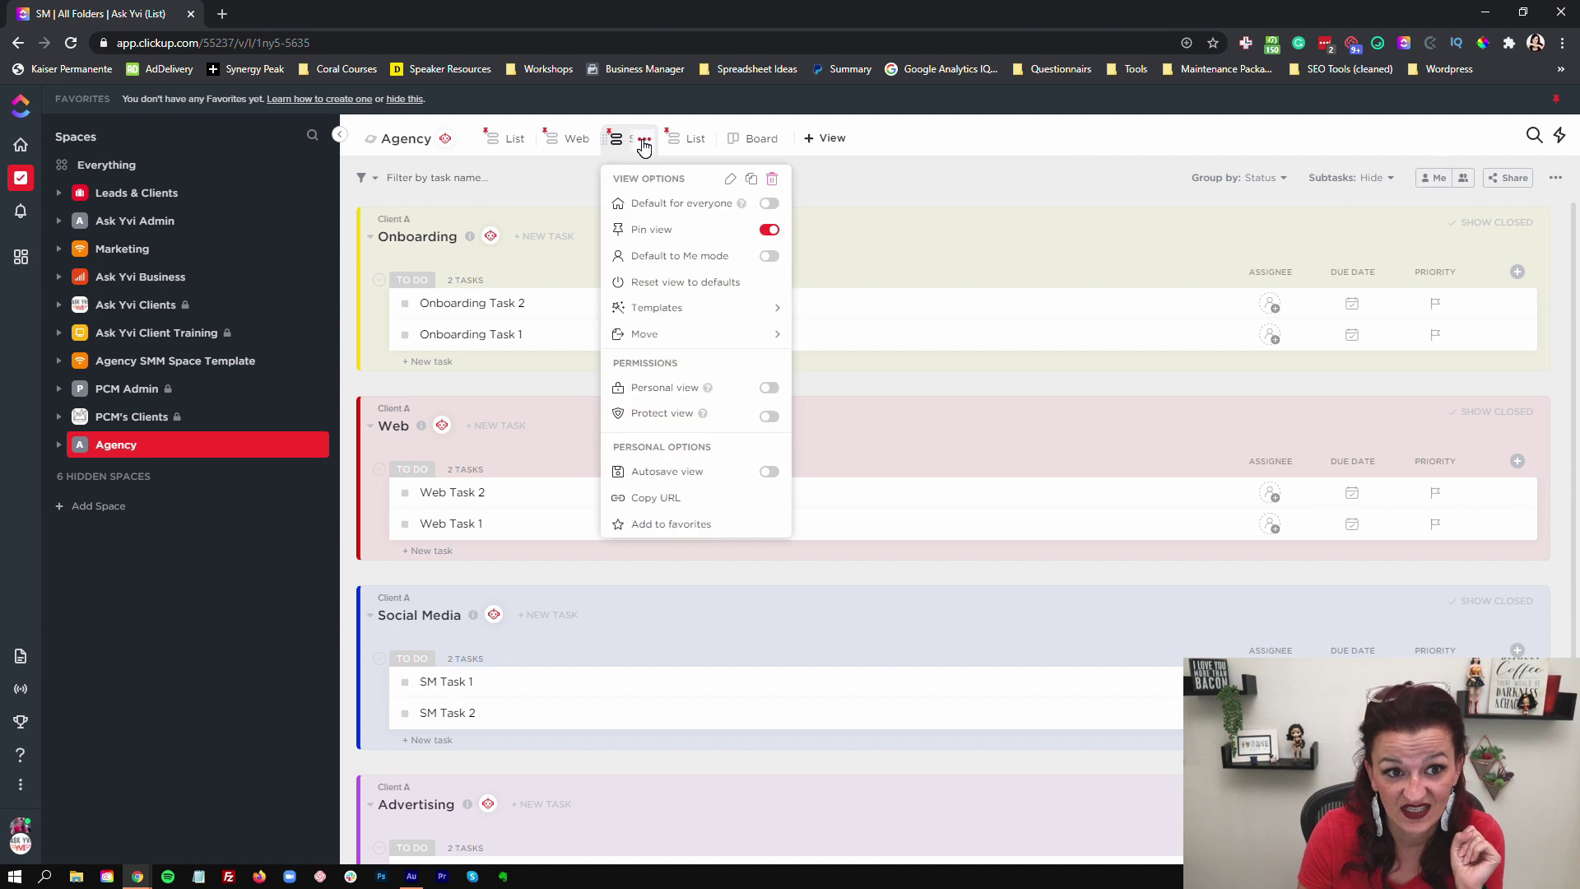
{"action": "left_click", "coordinate": [589, 142]}
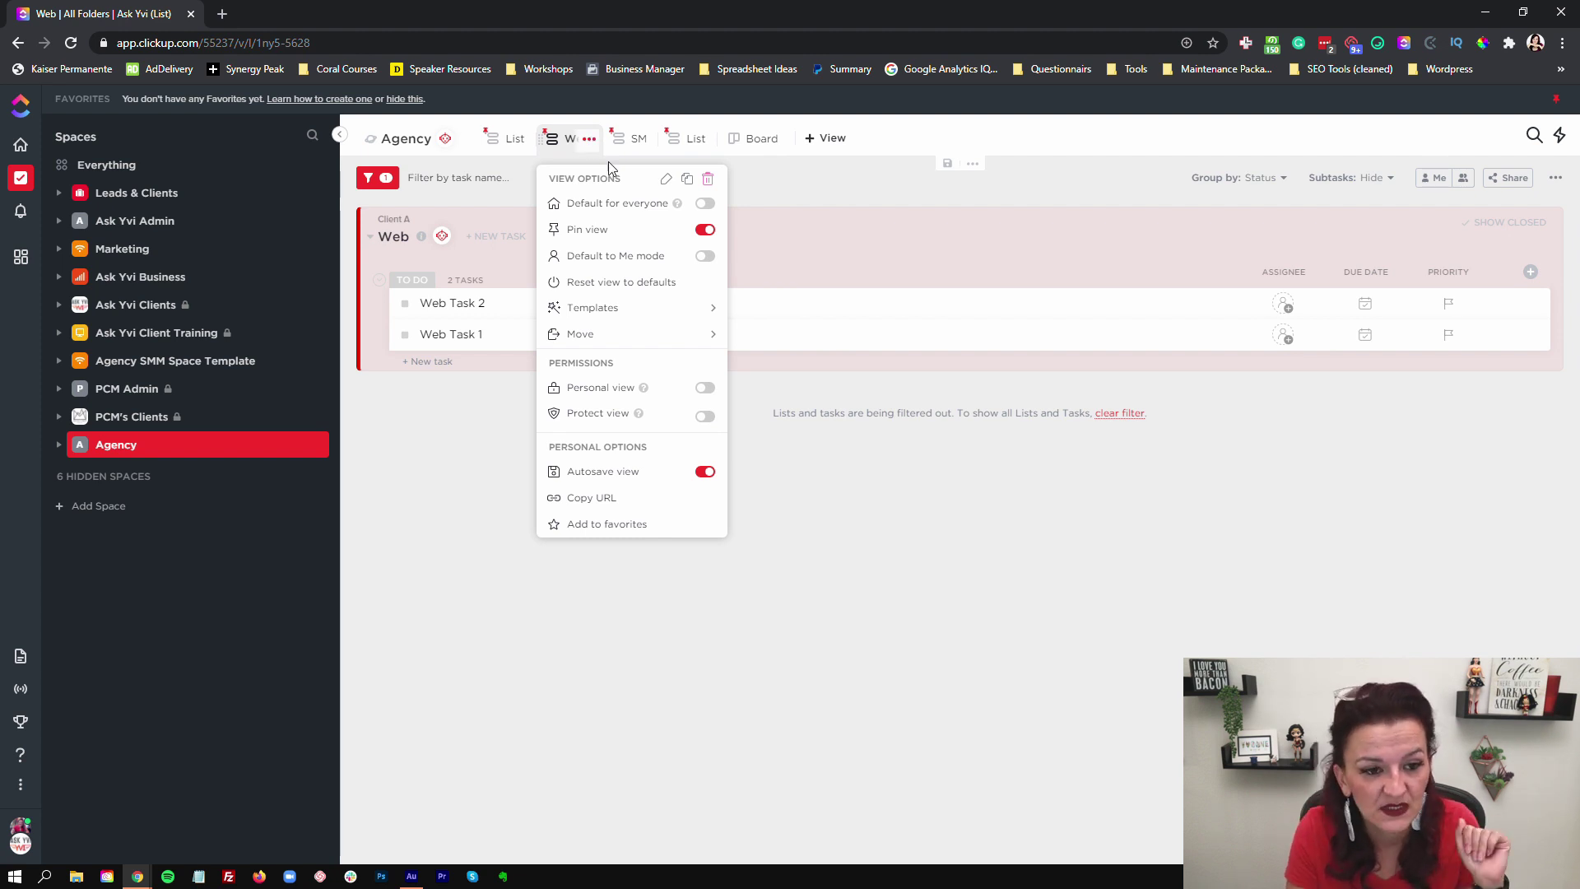
{"action": "left_click", "coordinate": [705, 417]}
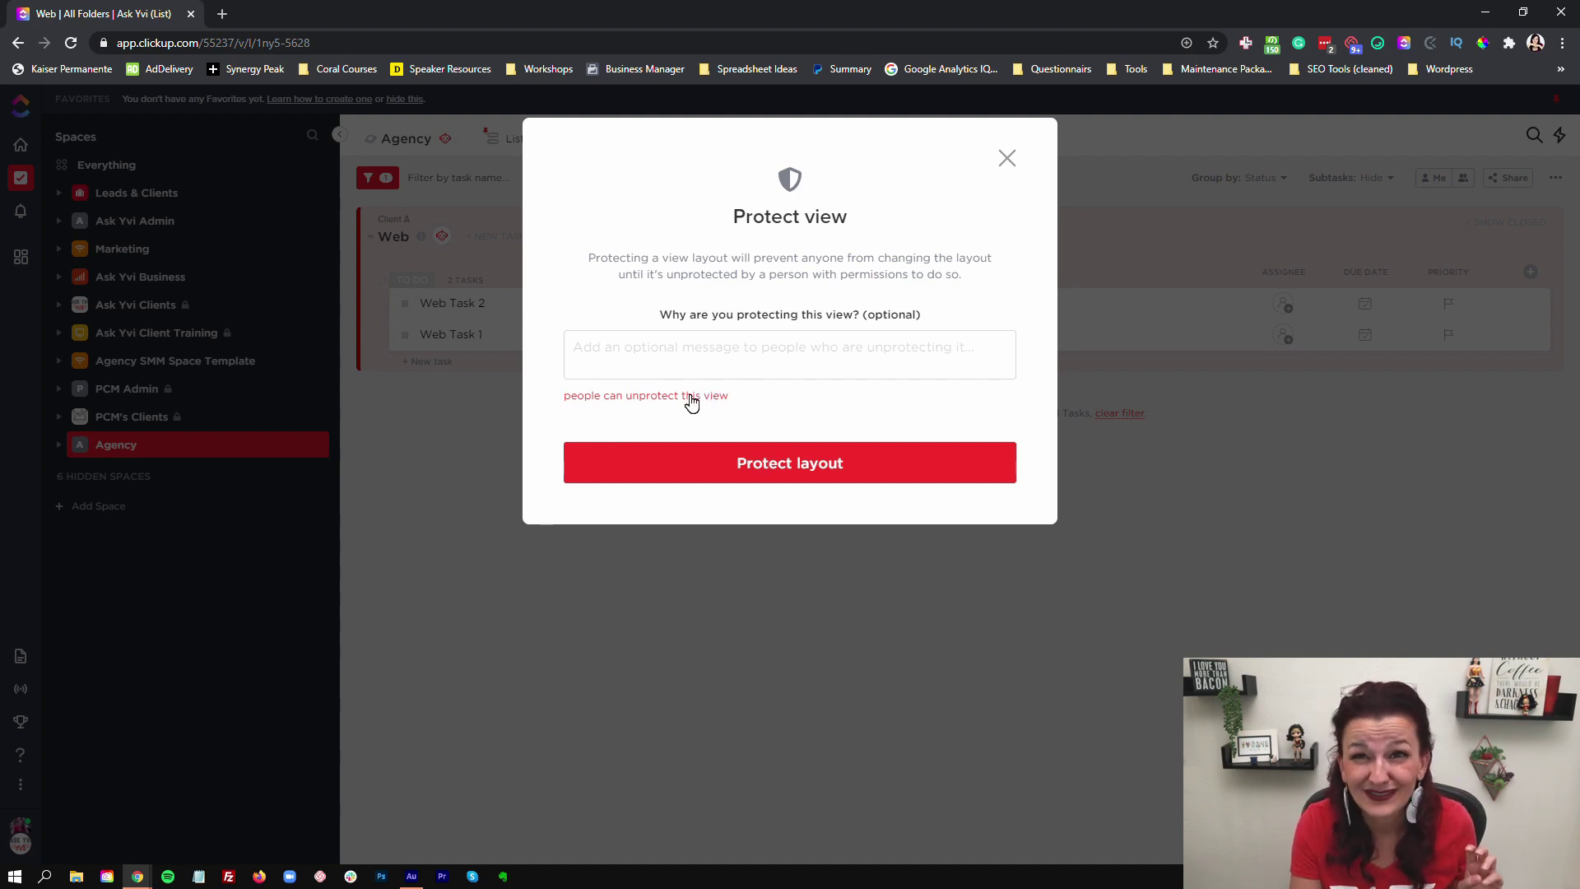
- Allow only admins to unprotect the Web view, leaving each member on Can't unprotect view
{"action": "left_click", "coordinate": [691, 398]}
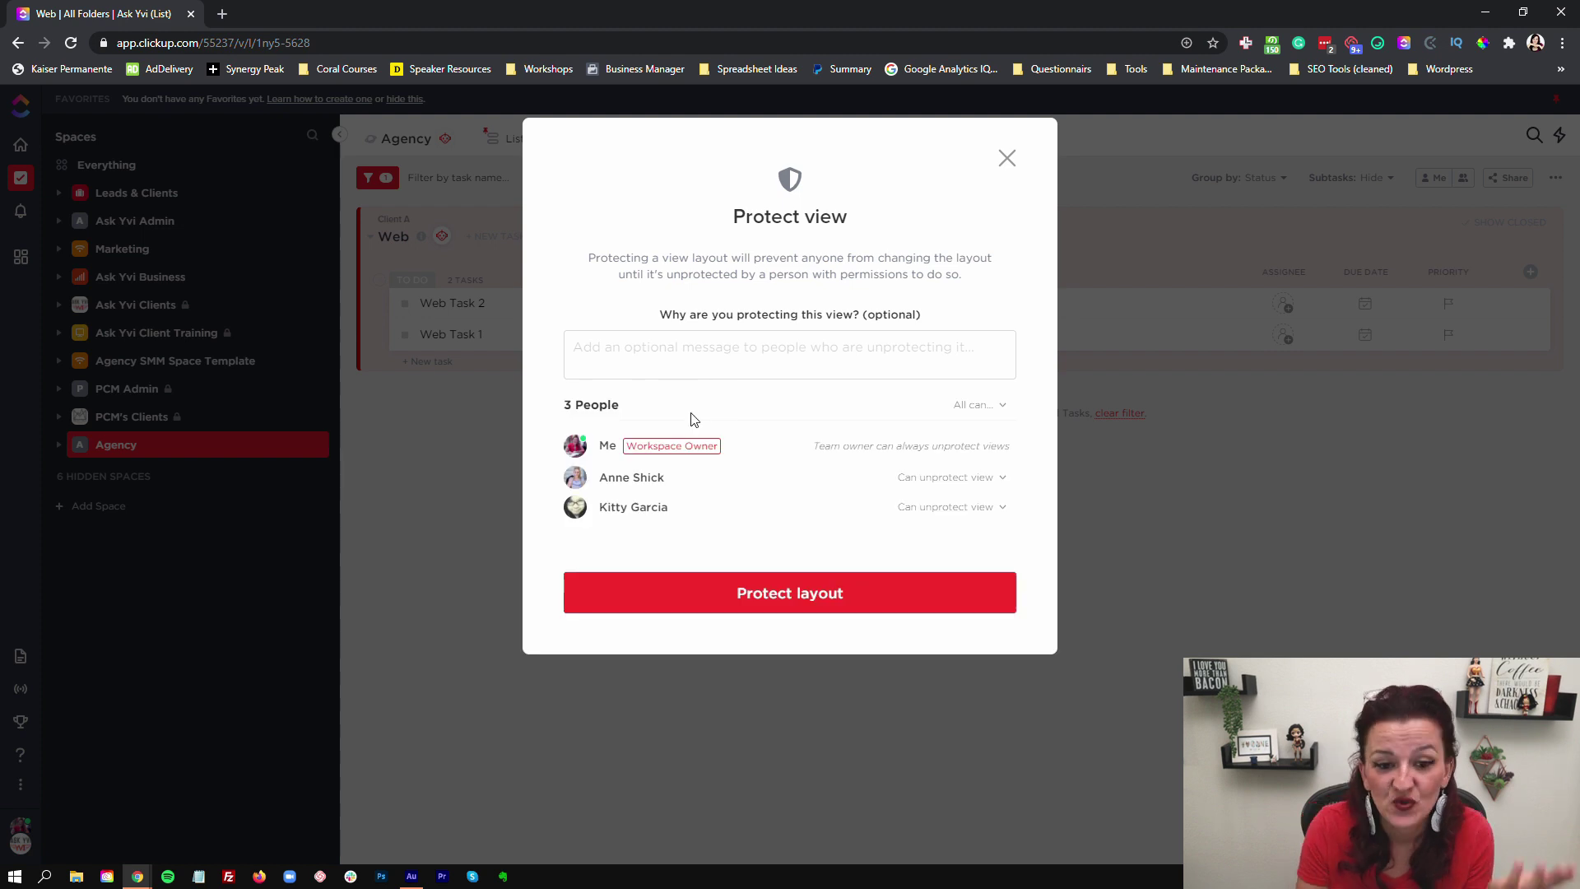
{"action": "left_click", "coordinate": [985, 410]}
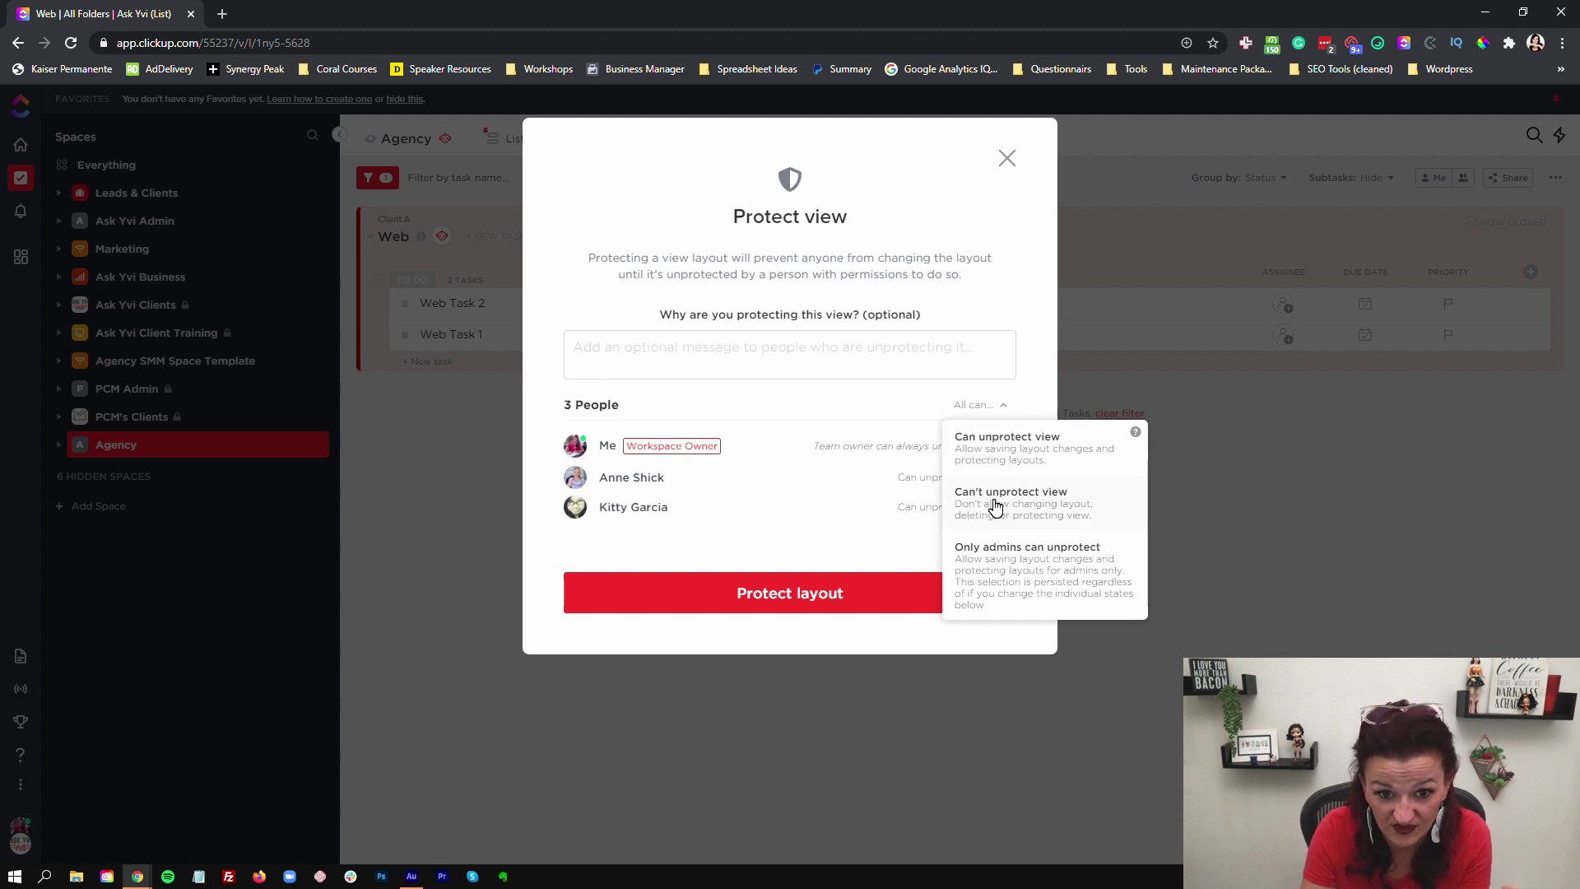
{"action": "left_click", "coordinate": [1021, 566]}
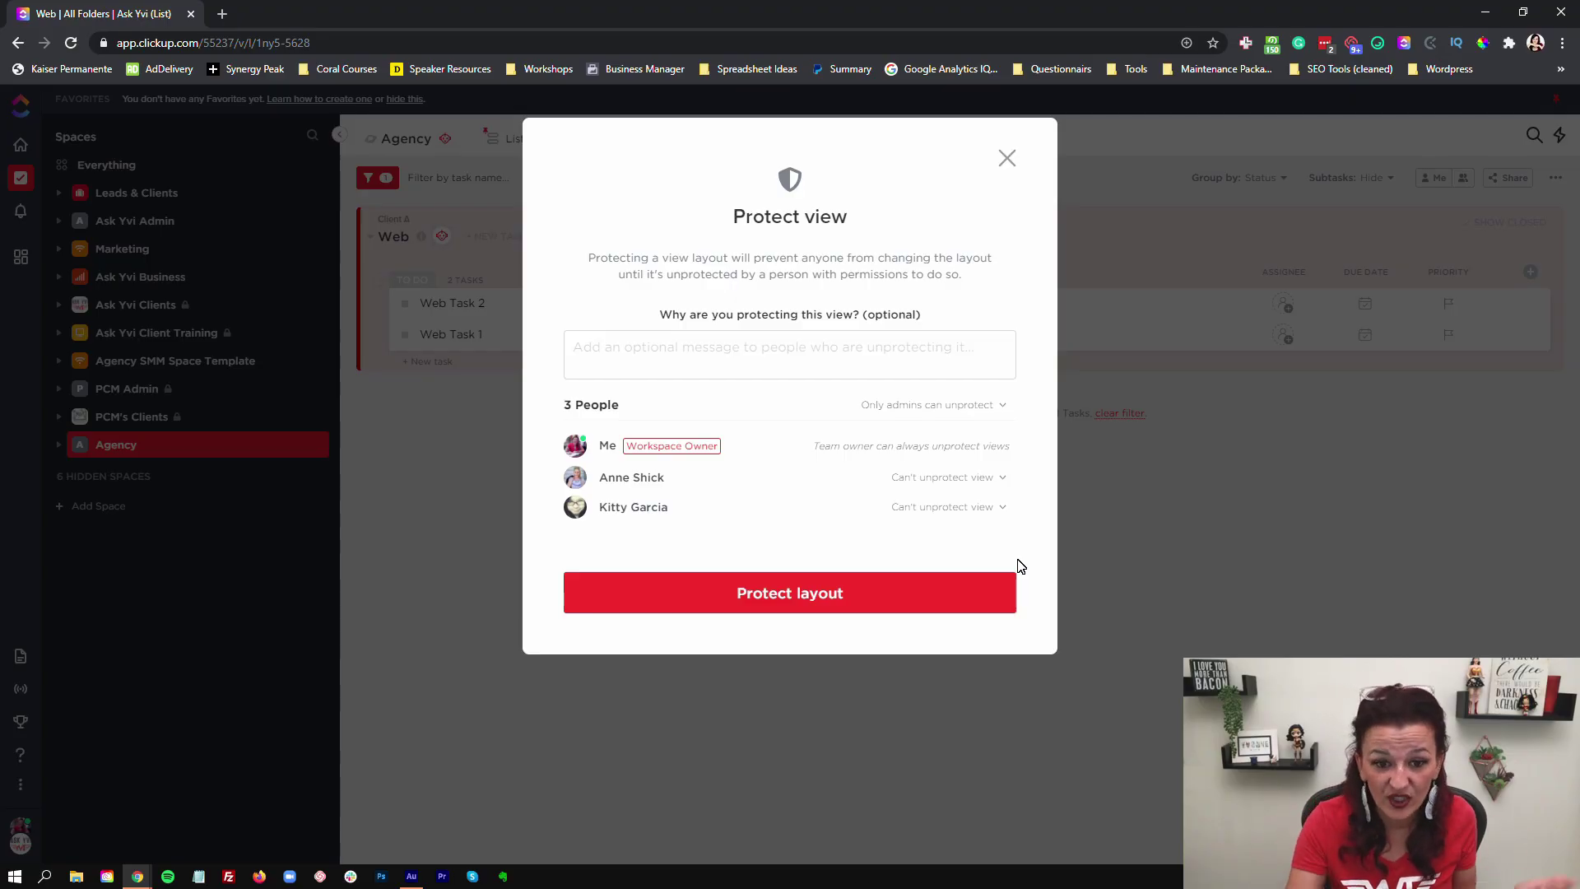
{"action": "left_click", "coordinate": [995, 487]}
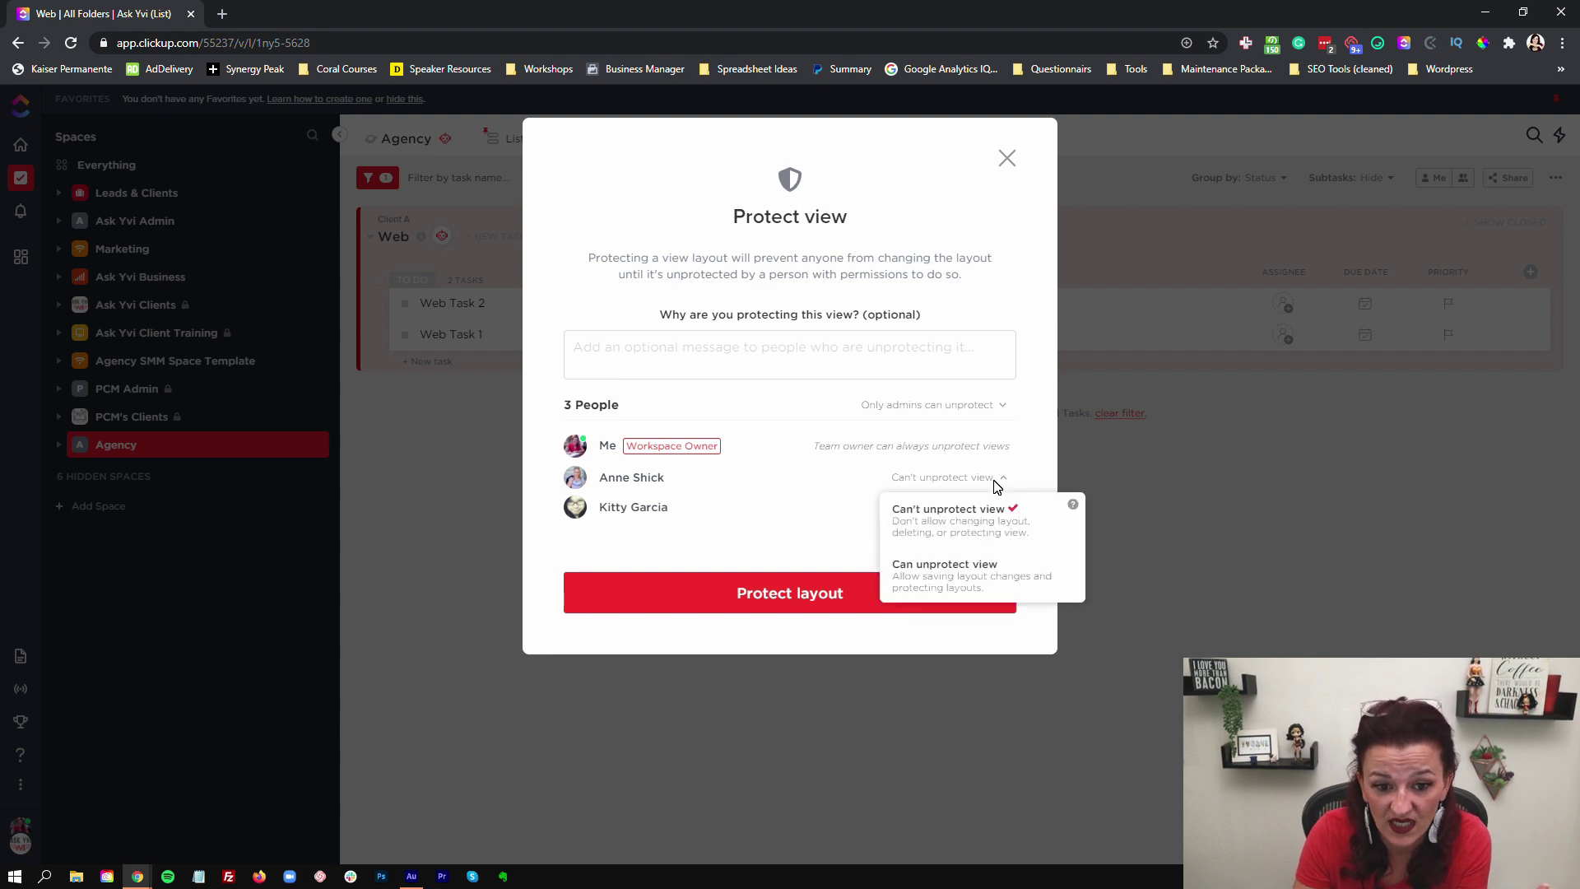
{"action": "left_click", "coordinate": [954, 584]}
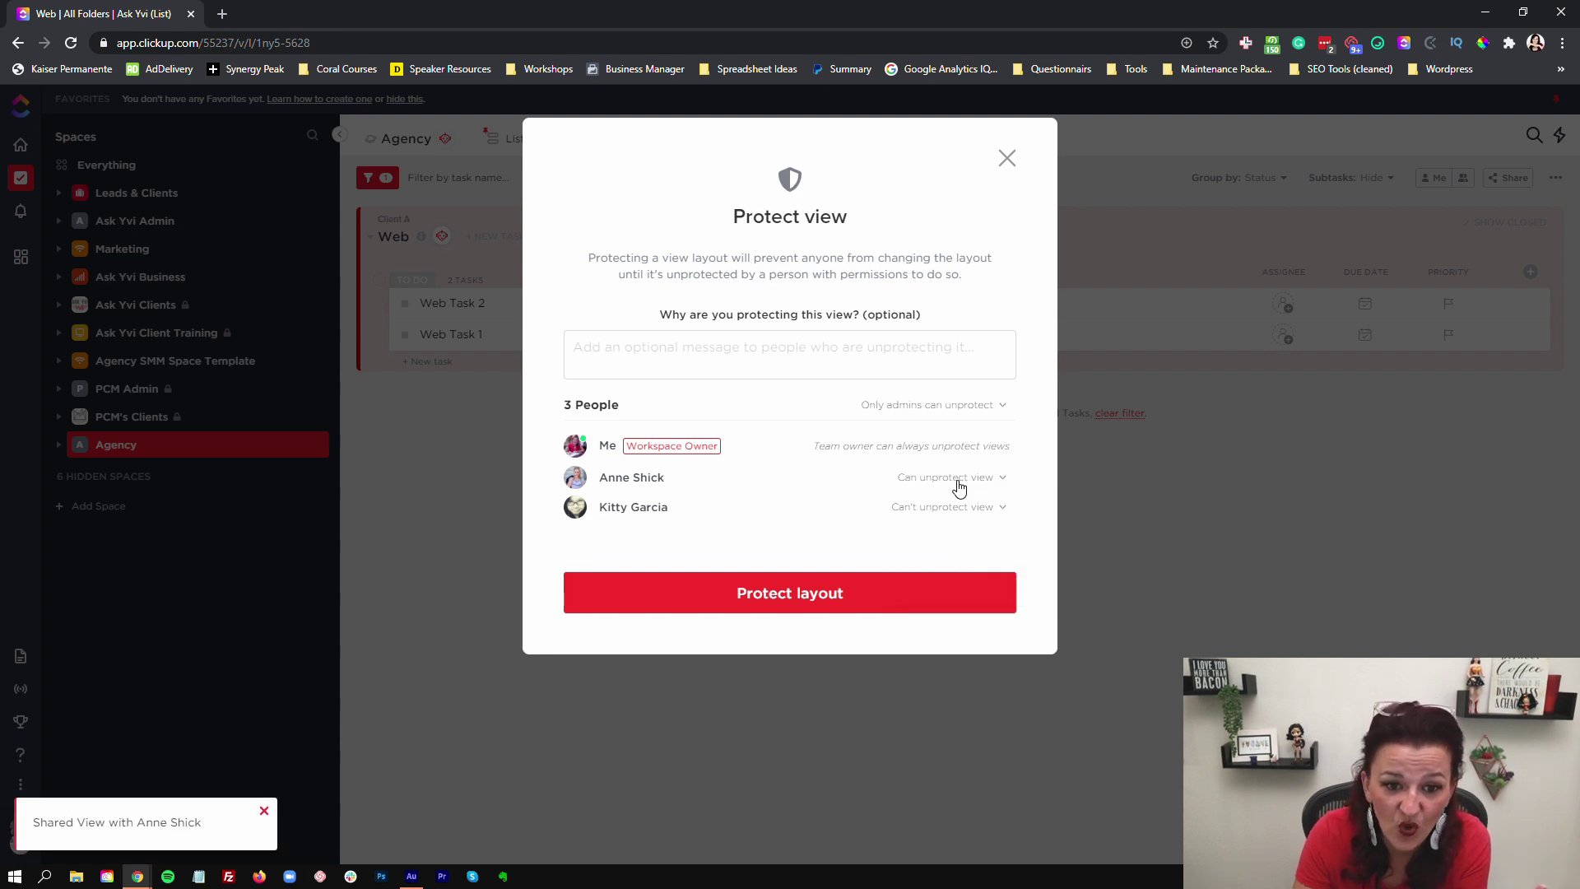
{"action": "left_click", "coordinate": [958, 490]}
{"action": "left_click", "coordinate": [962, 536]}
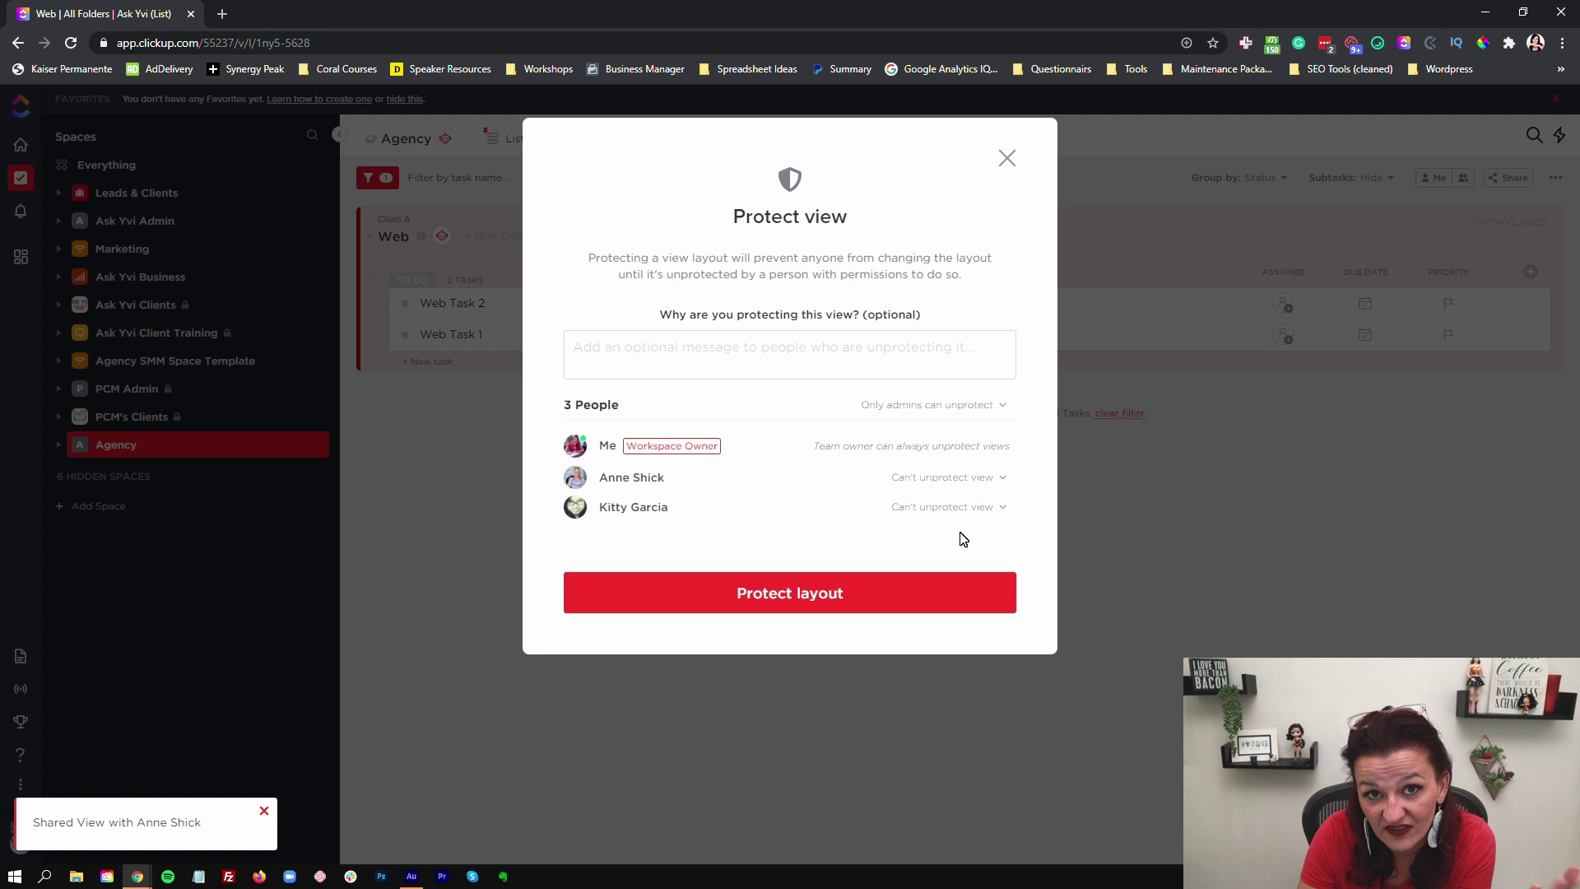
- Protect the Web view layout, remove its Location filter, then Reload to restore it
{"action": "left_click", "coordinate": [798, 599]}
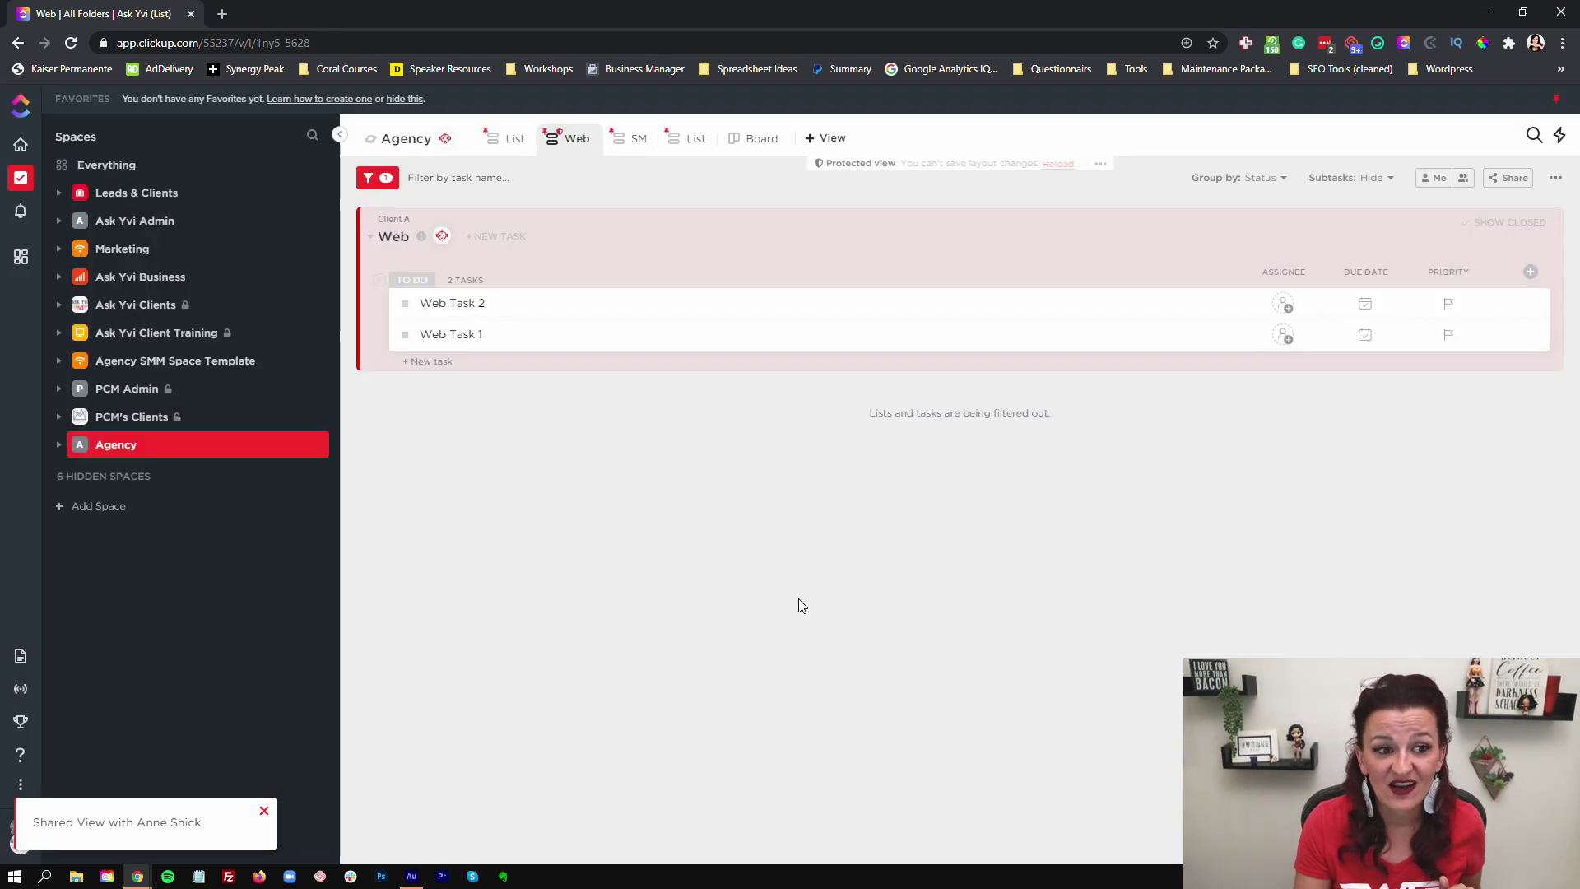
{"action": "left_click", "coordinate": [373, 181]}
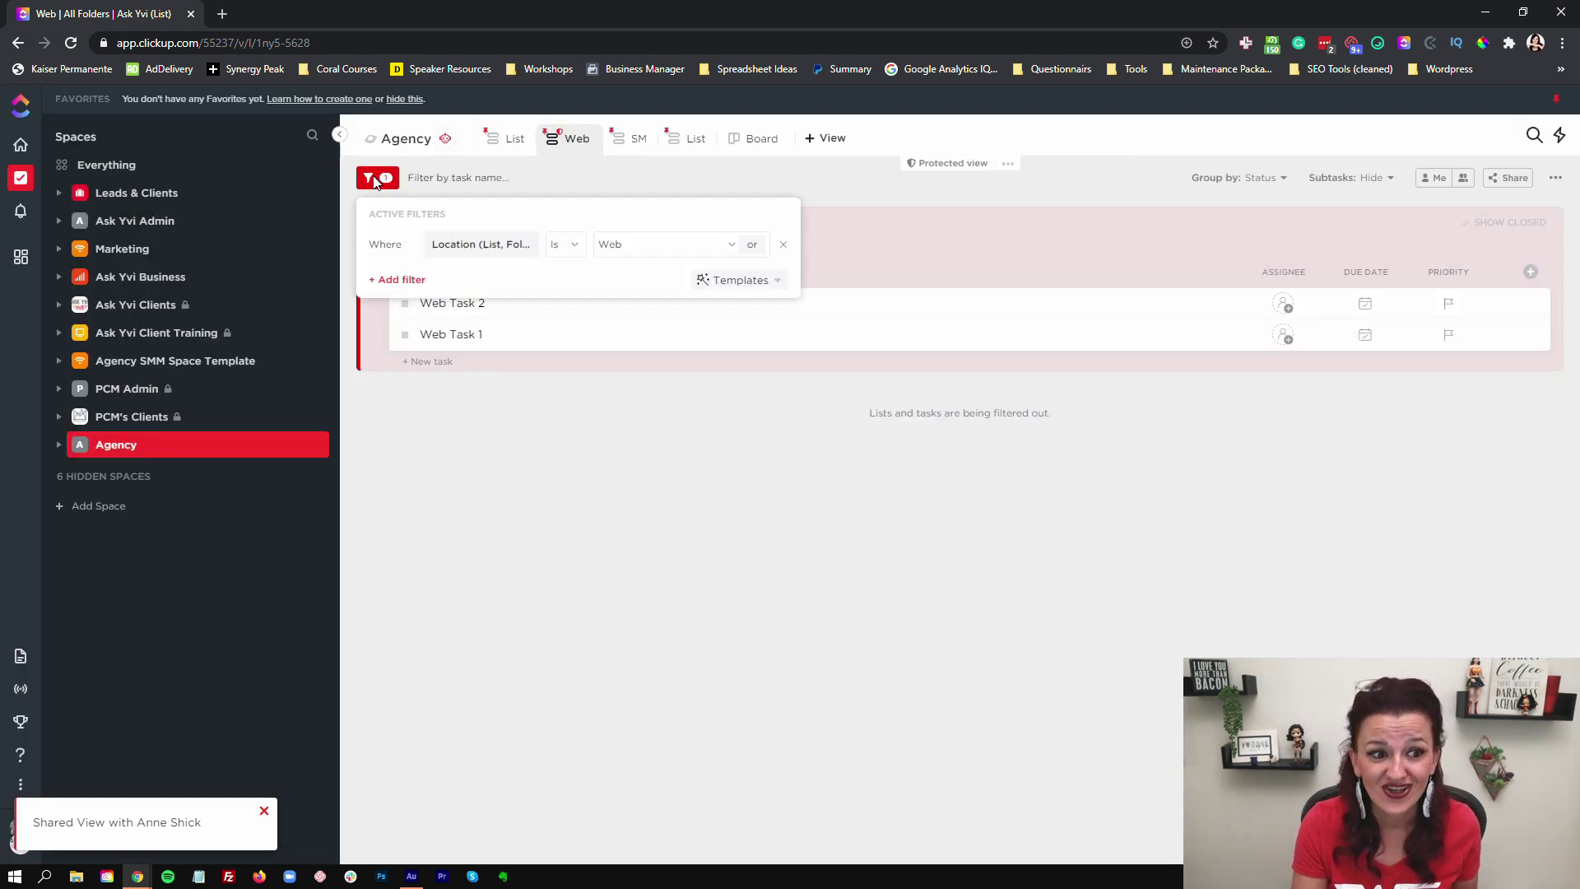
{"action": "left_click", "coordinate": [606, 183]}
{"action": "left_click", "coordinate": [378, 181]}
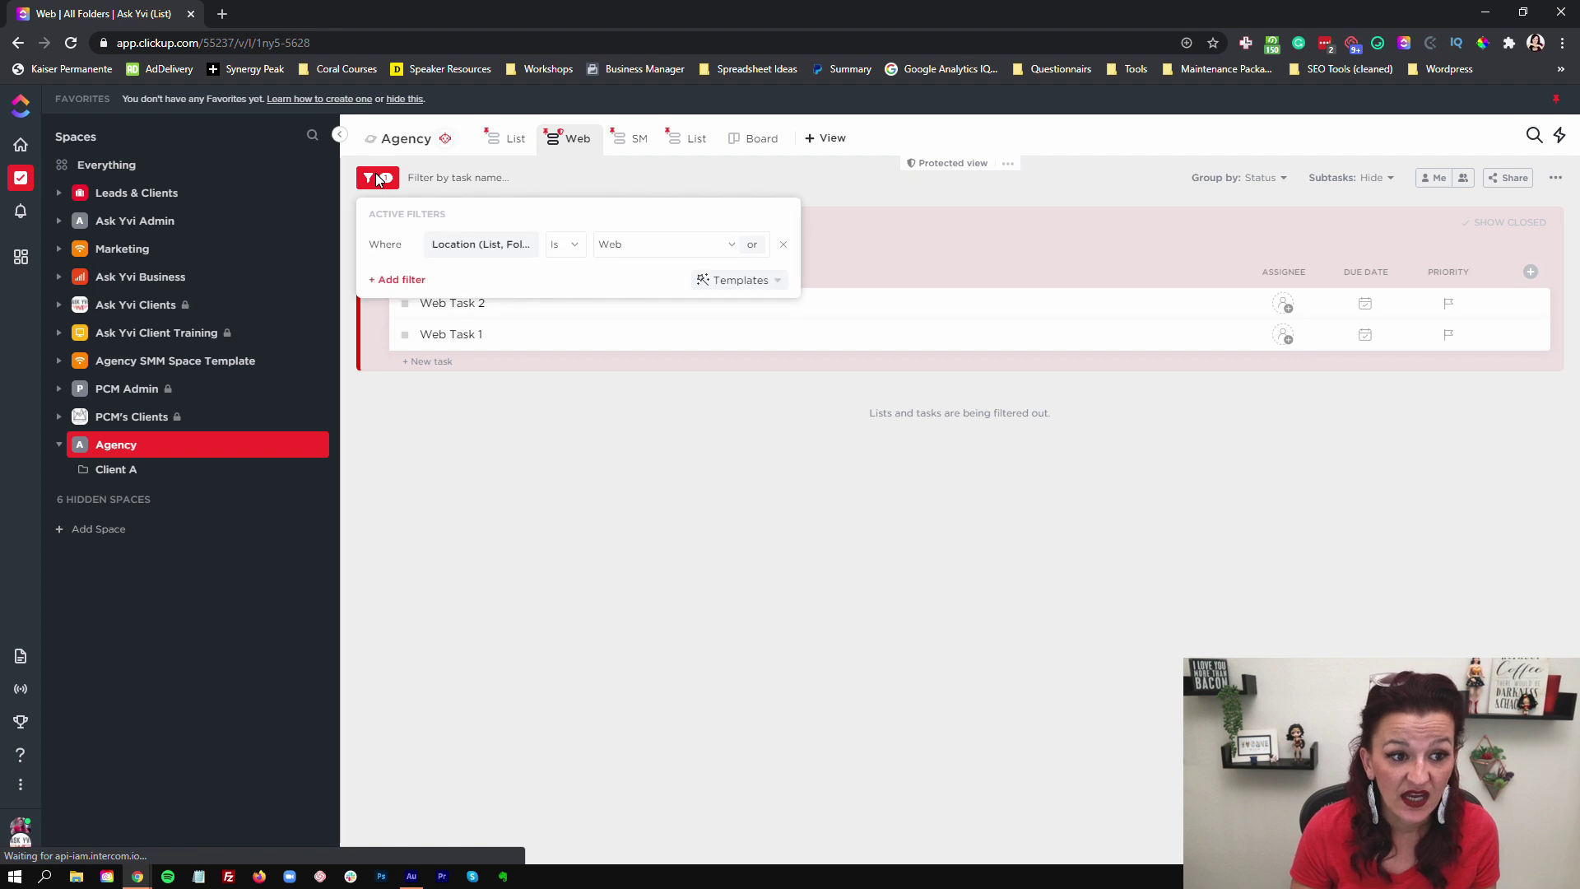
{"action": "left_click", "coordinate": [784, 246]}
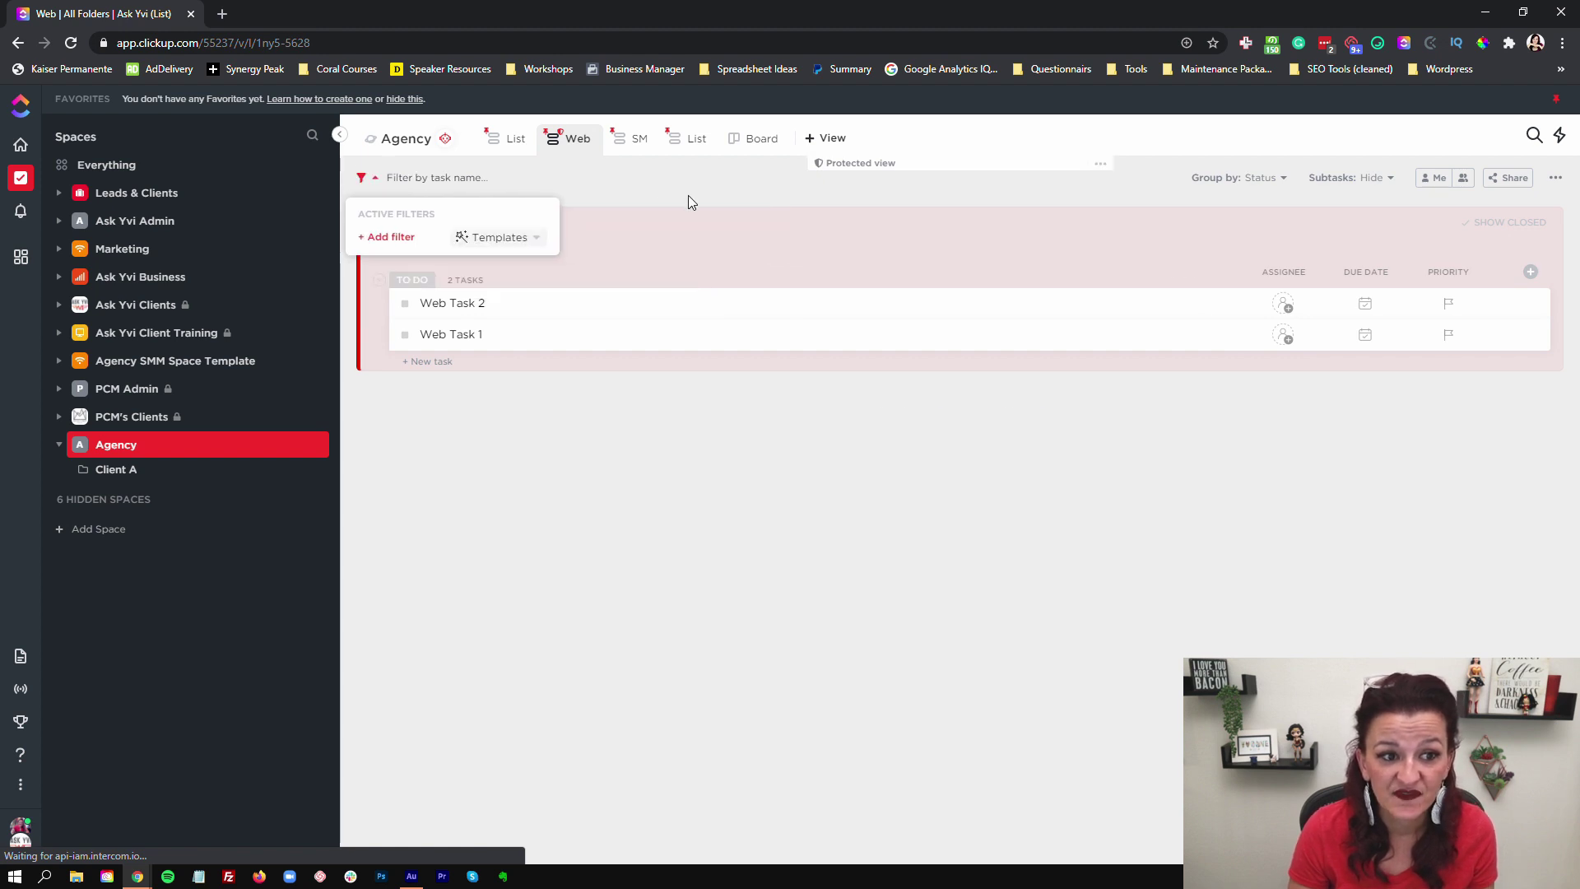
{"action": "left_click", "coordinate": [676, 195]}
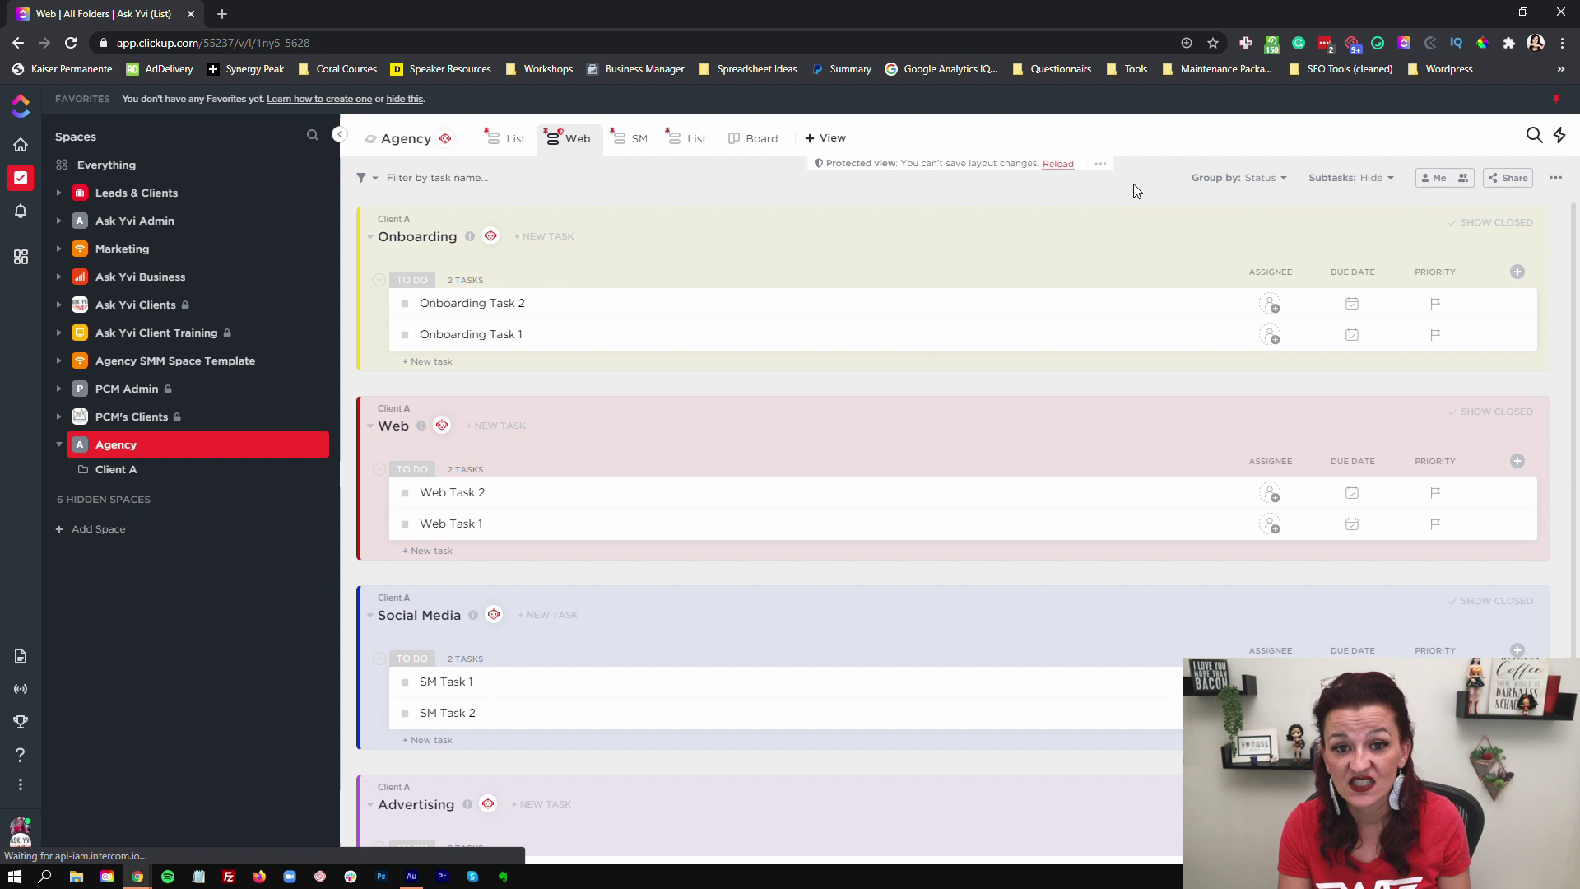
{"action": "left_click", "coordinate": [1058, 164]}
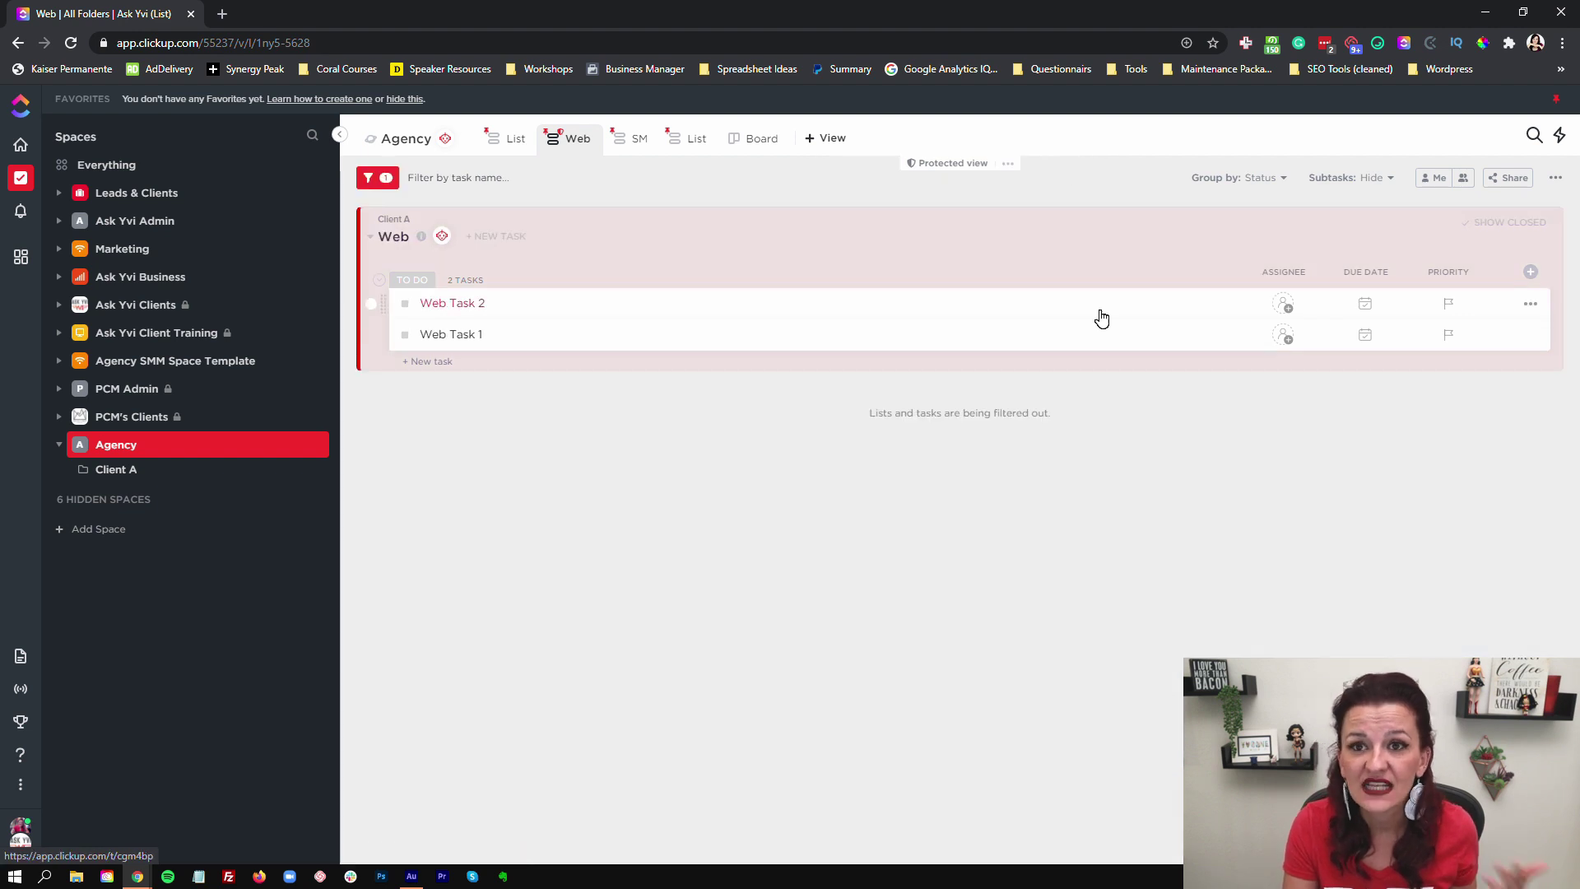